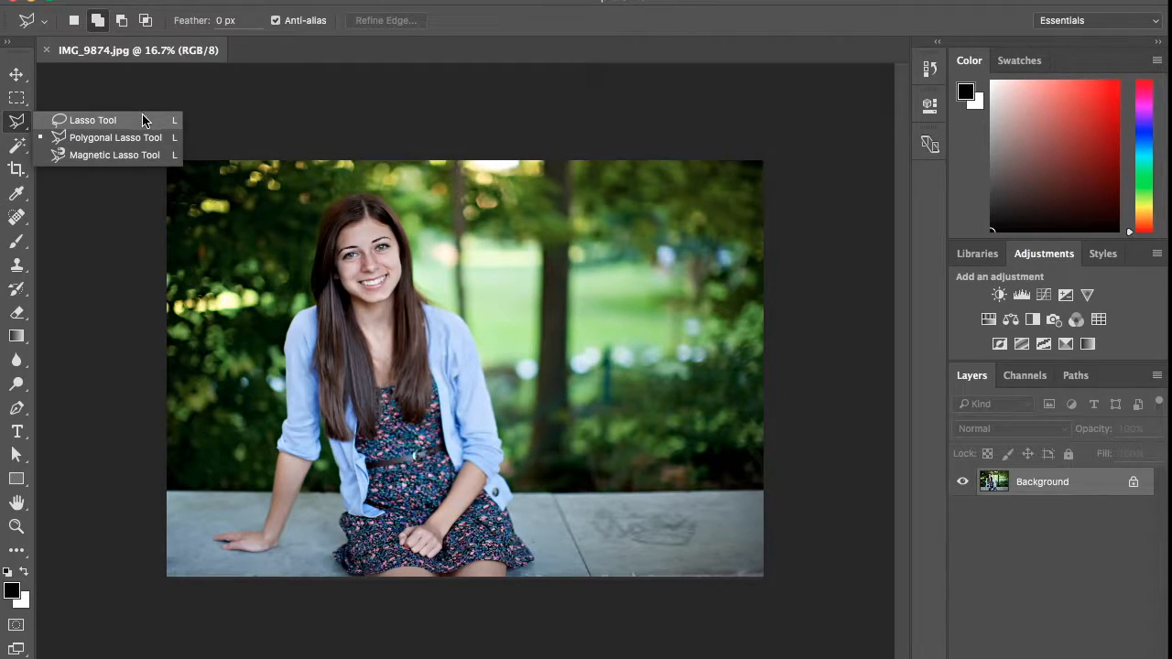
Try a freehand Lasso selection along the right edge of the woman in the photo
click(143, 119)
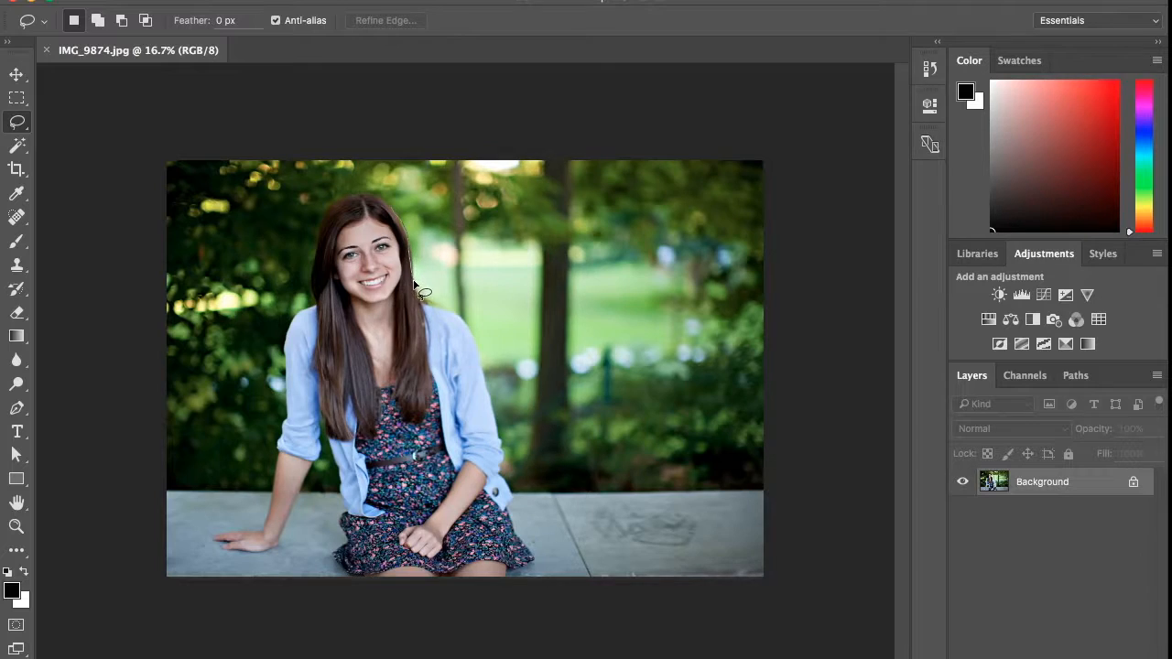
mouse_move(486, 375)
mouse_down()
mouse_move(521, 569)
mouse_move(389, 485)
mouse_move(264, 319)
mouse_move(336, 235)
mouse_move(392, 214)
mouse_up()
click(392, 215)
Try a rough straight-edged Polygonal Lasso selection around the woman, and clear it
click(17, 122)
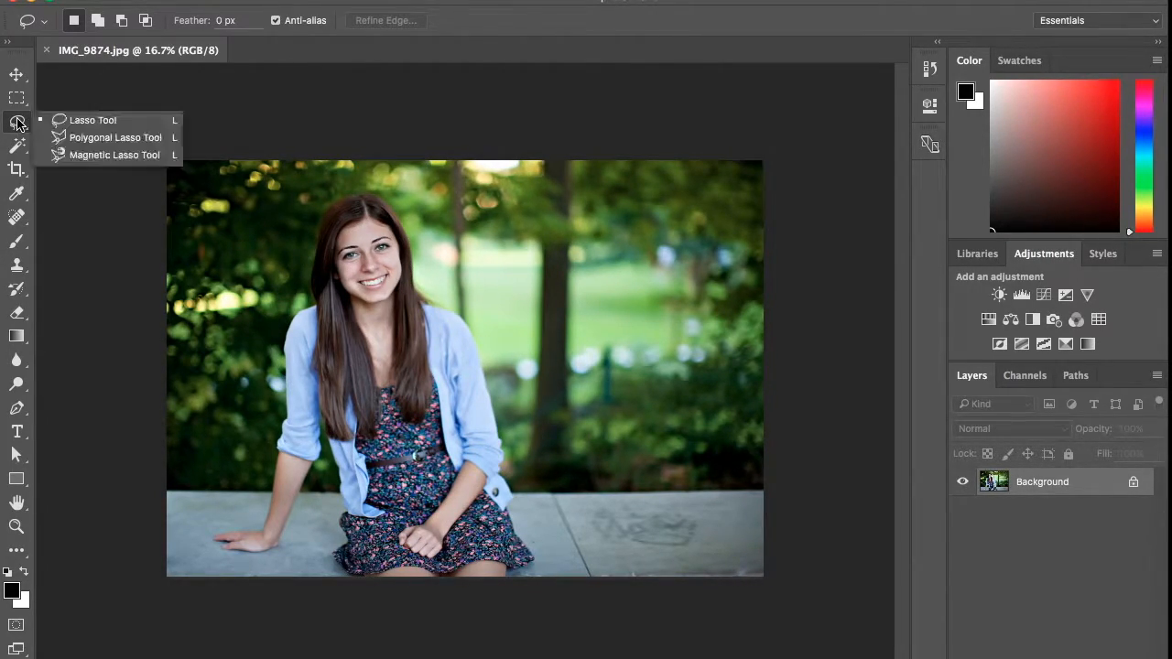
click(83, 139)
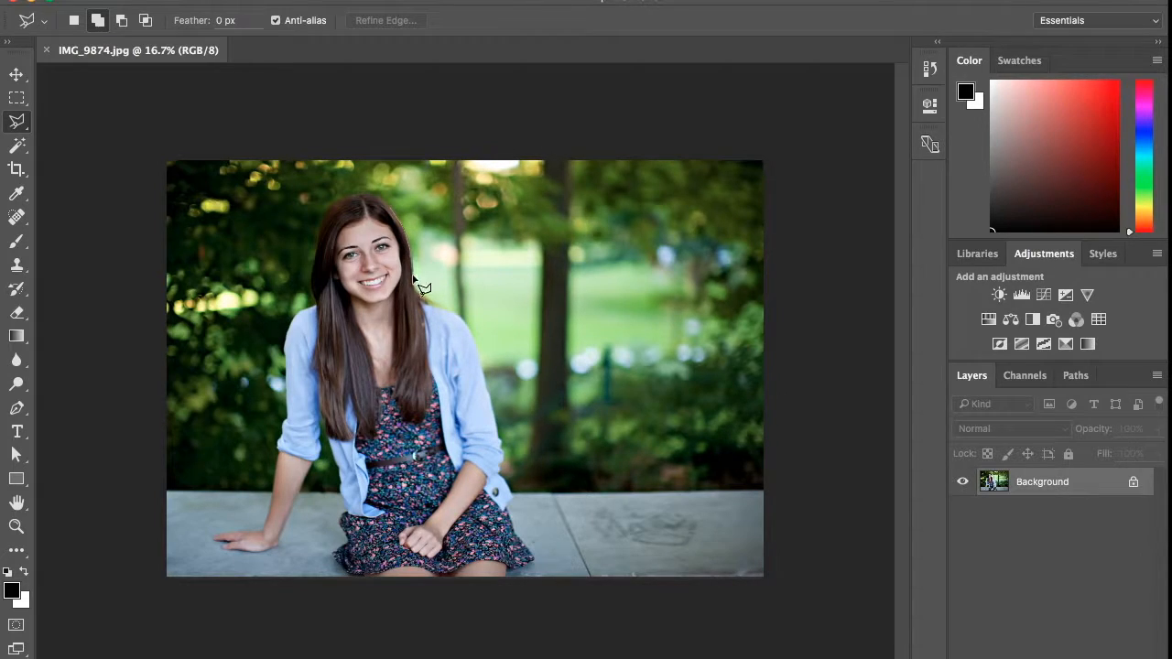
click(427, 306)
click(460, 319)
click(479, 371)
click(518, 540)
click(339, 279)
click(392, 212)
key(super+d)
Try a closed Magnetic Lasso selection from the top of the woman's head around her right-hand outline, and deselect it
drag(18, 124, 104, 157)
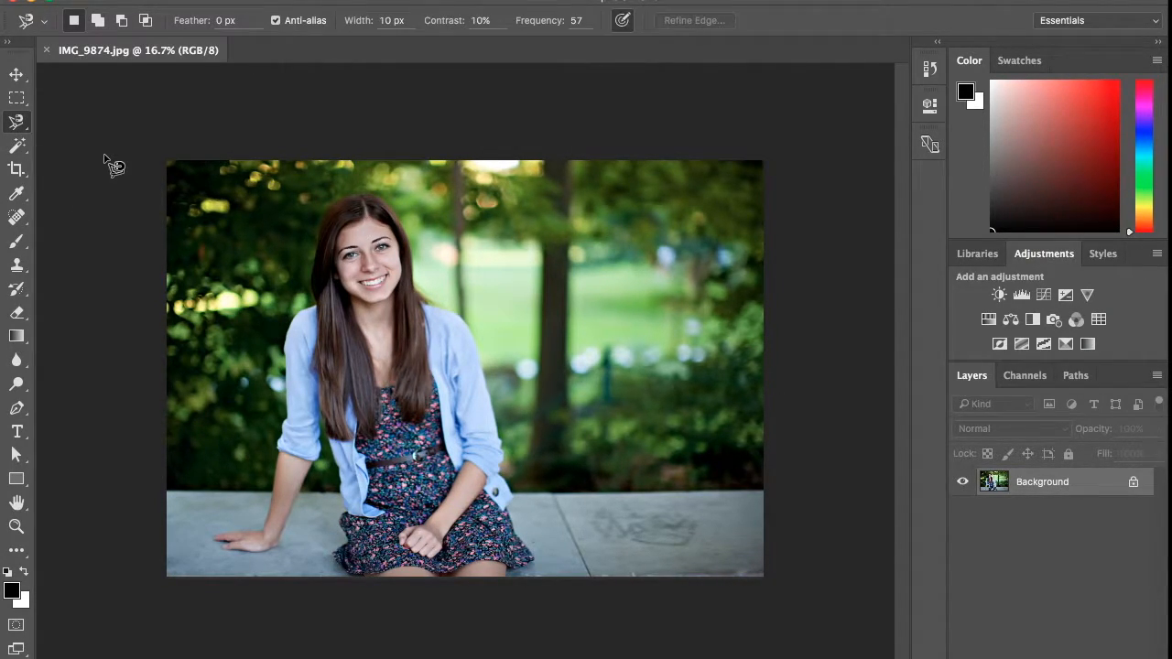
click(360, 197)
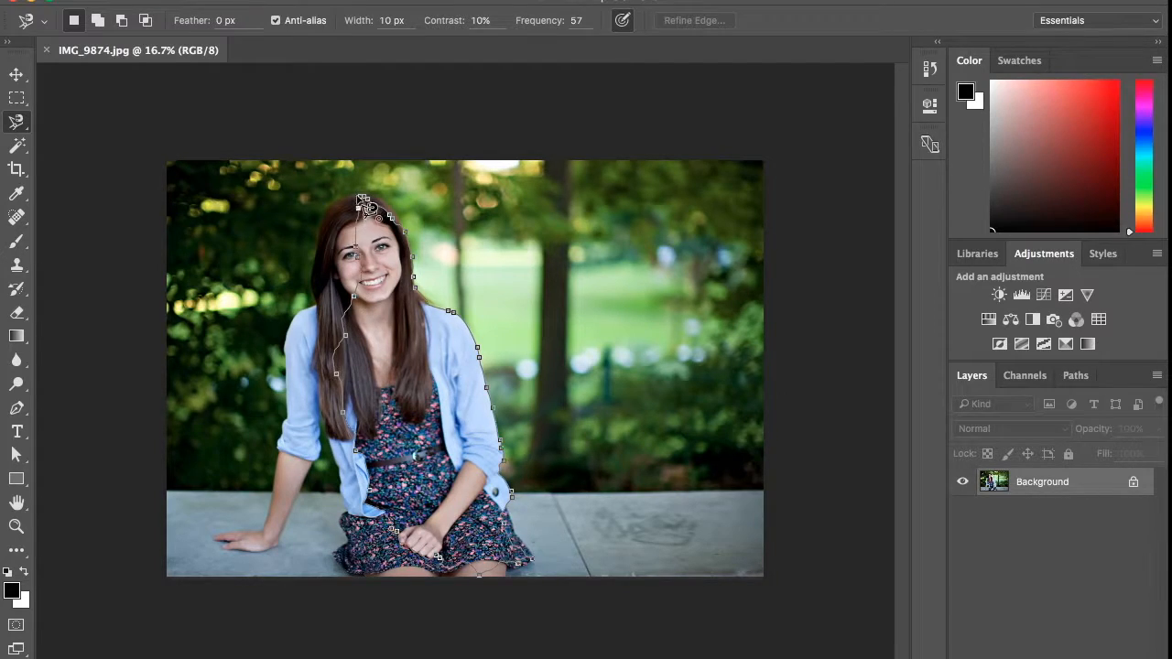
click(364, 199)
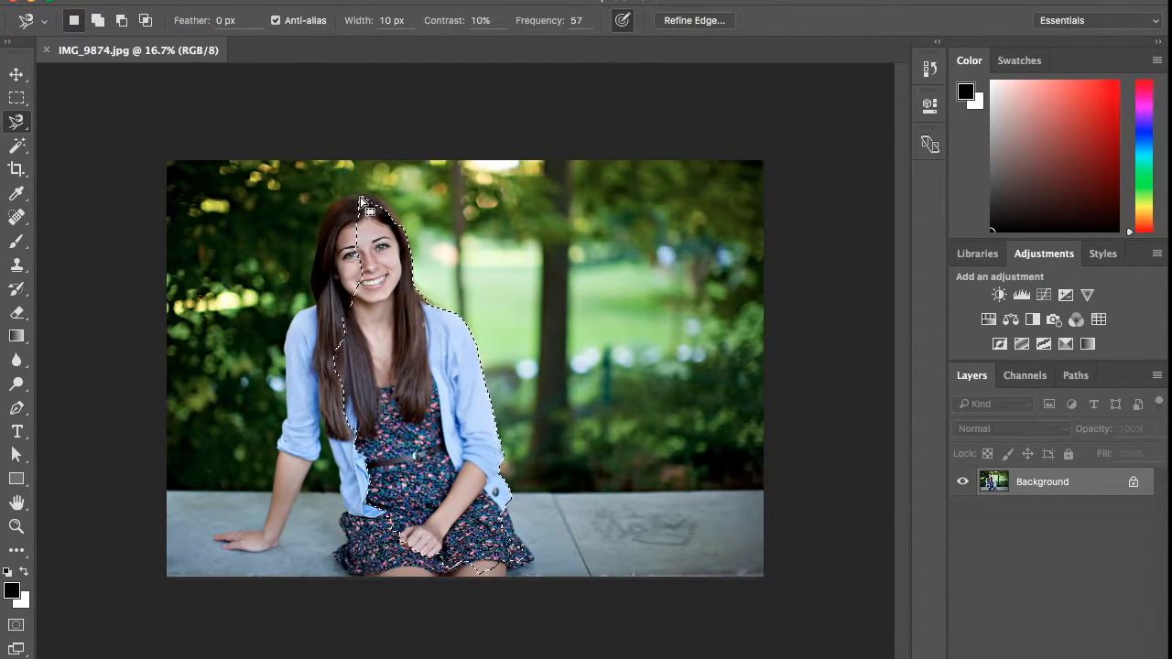
key(ctrl+d)
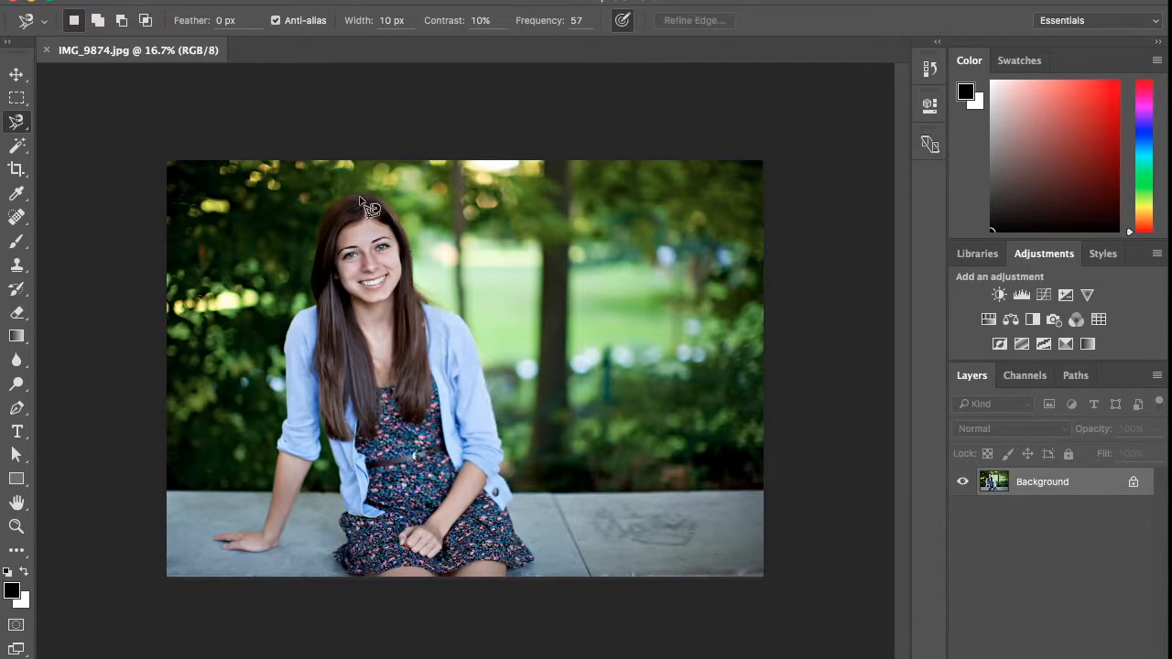
Start a Polygonal Lasso outline at the woman's hair parting and follow the top right edge of her hair at 200% zoom
right_click(16, 126)
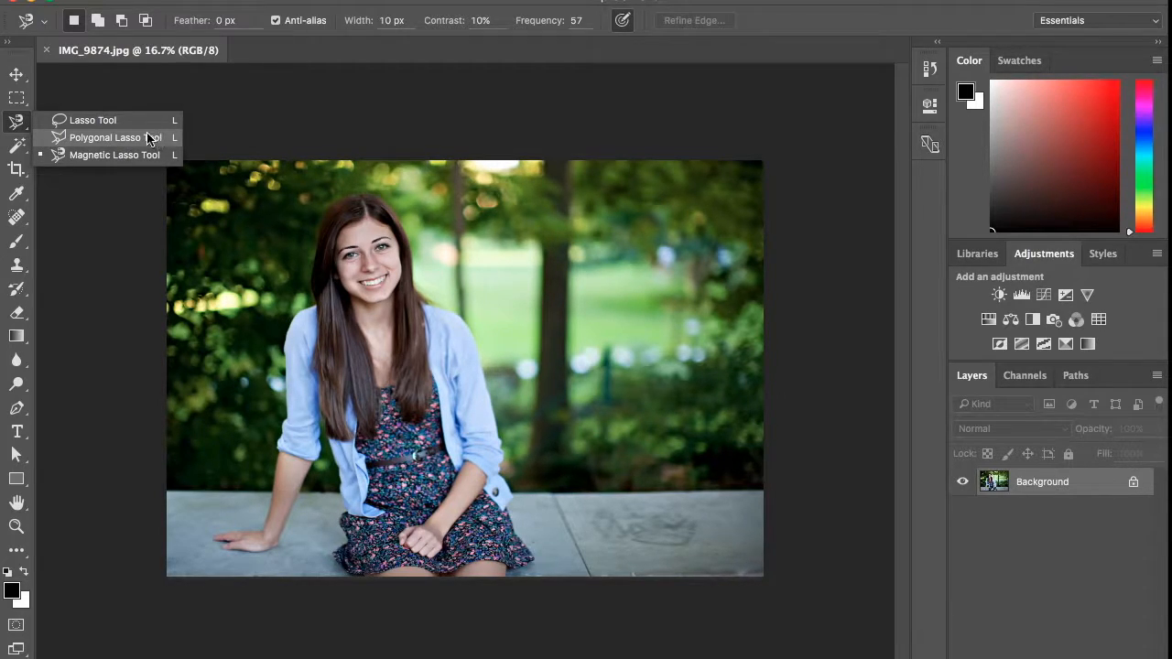
click(16, 527)
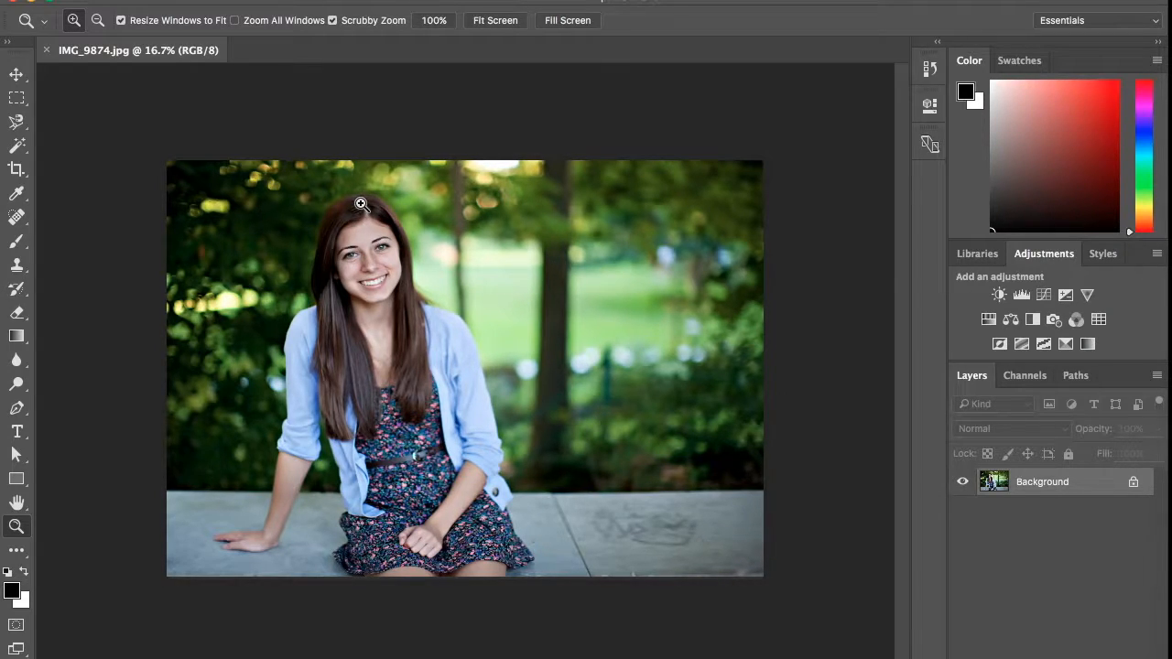
click(360, 203)
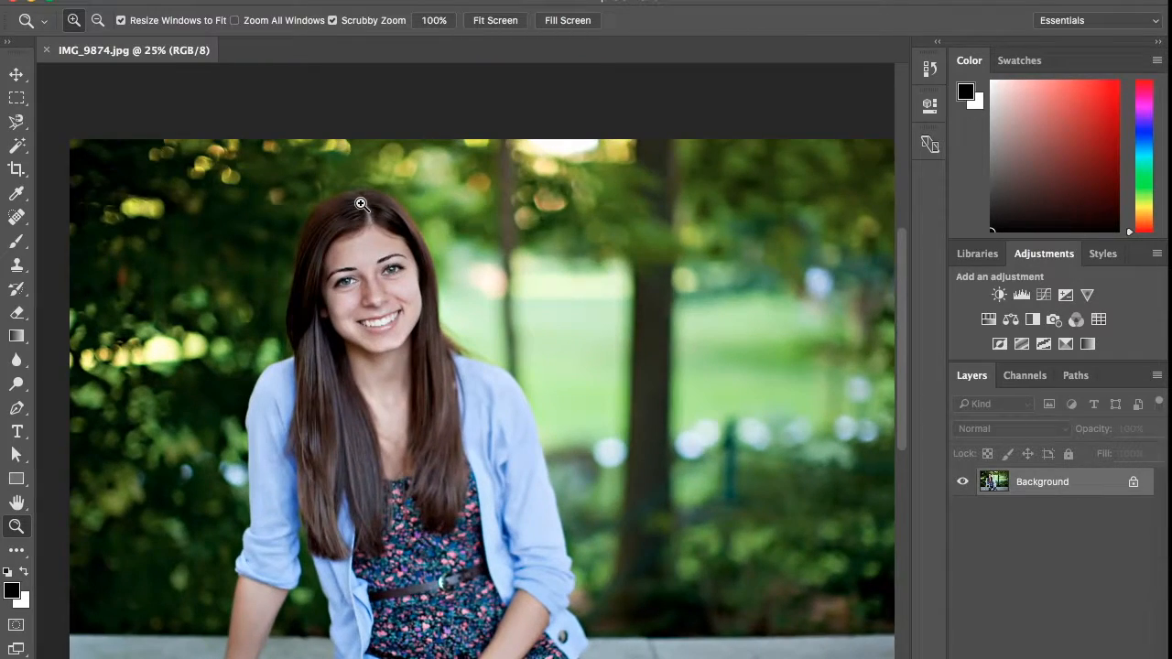
click(360, 203)
click(361, 203)
click(361, 203)
click(361, 204)
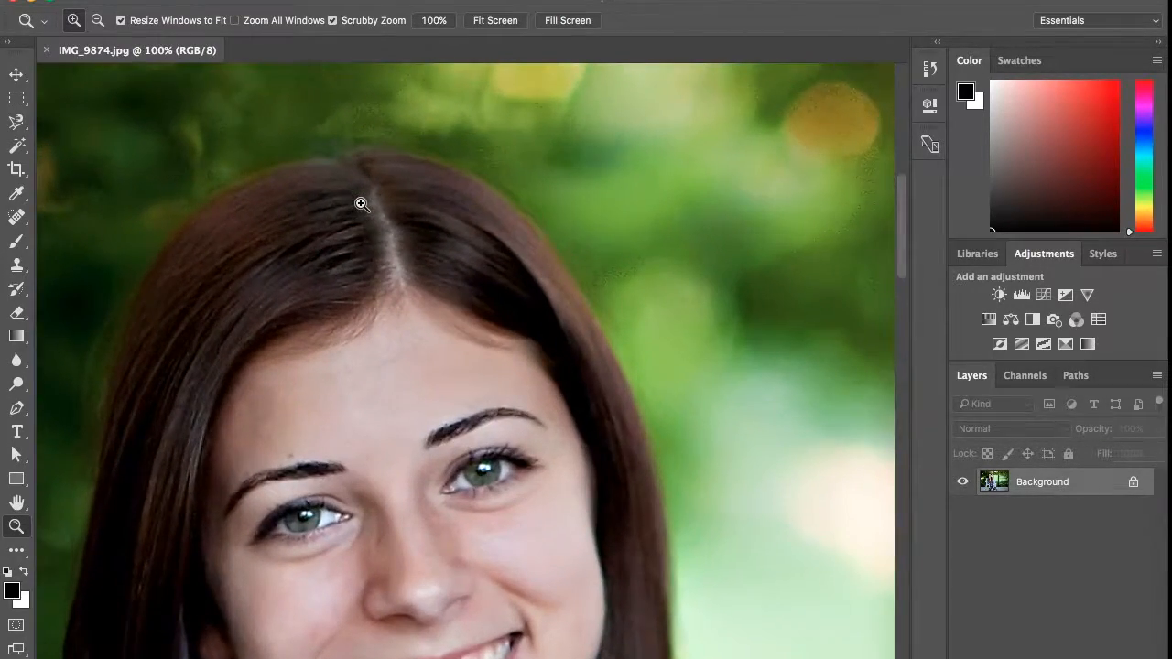
click(360, 203)
scroll(360, 204, left, 3)
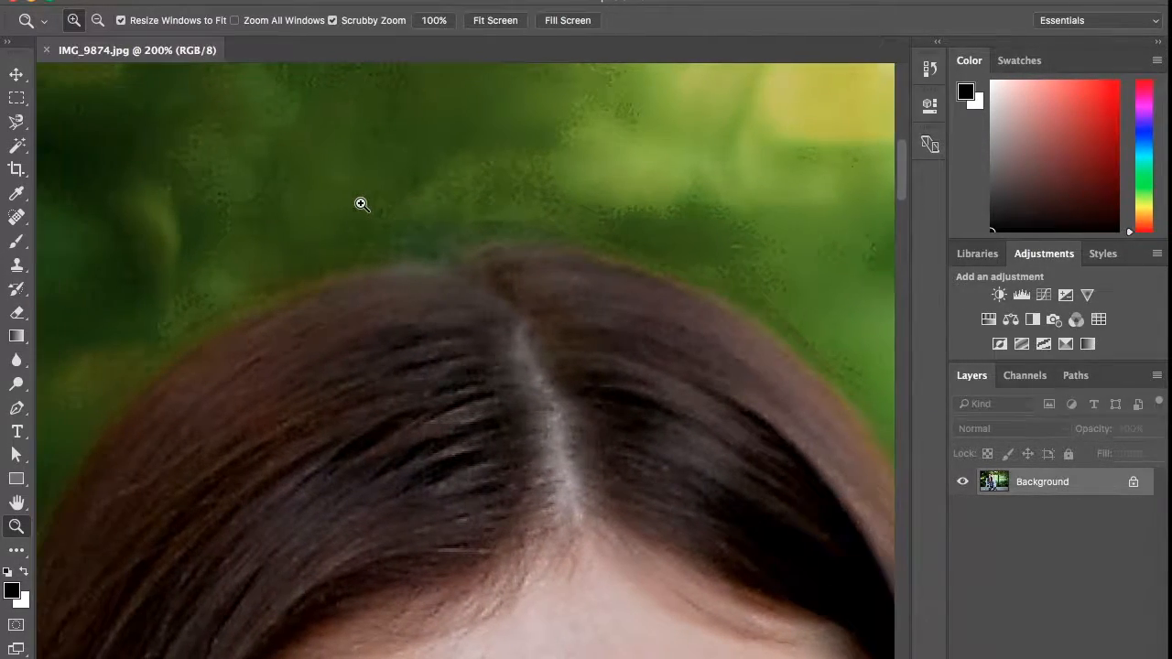
click(16, 121)
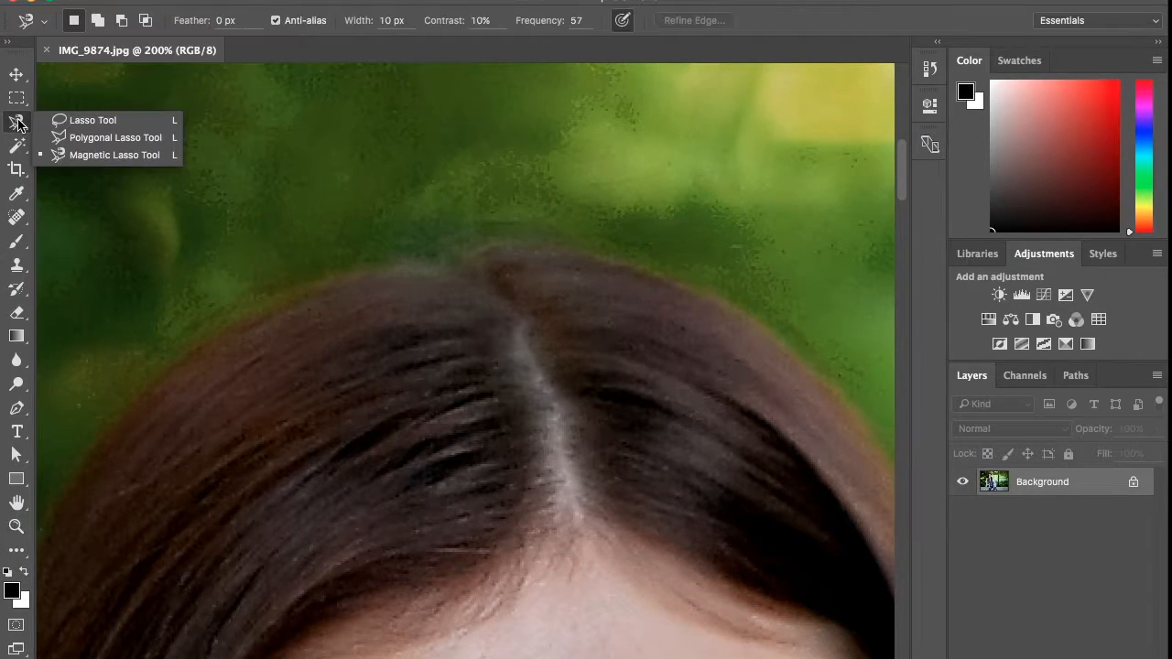
click(117, 137)
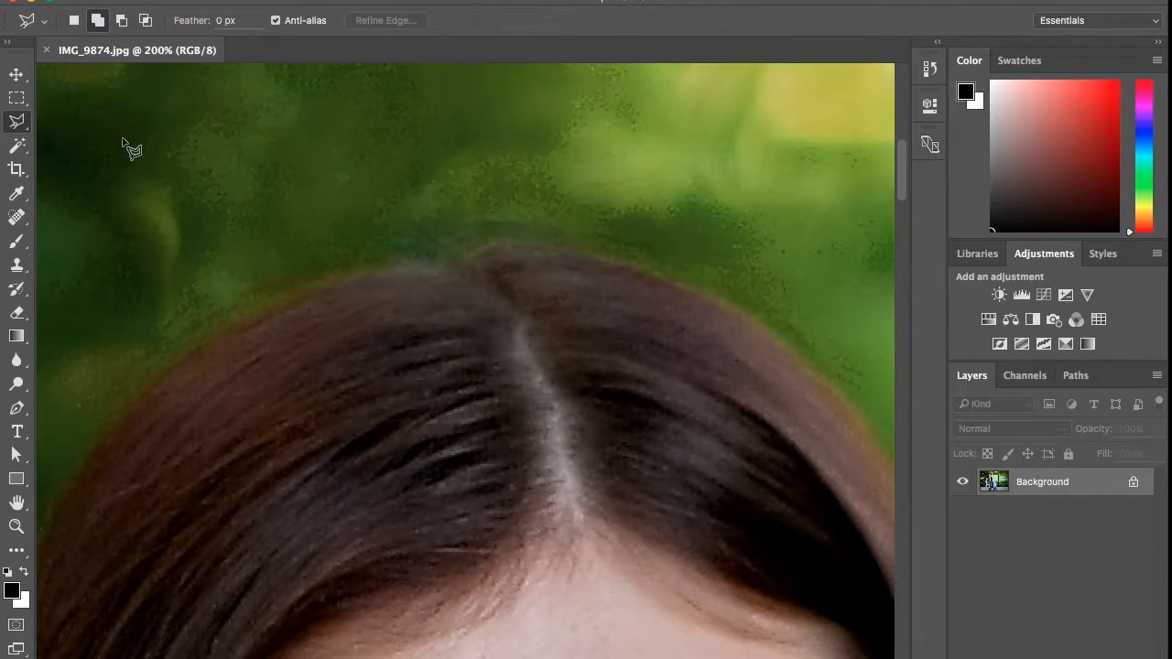
click(455, 270)
click(491, 251)
click(563, 252)
click(665, 279)
click(836, 411)
Continue the polygonal outline down the right-hand edge of the hair to where it flares out above the shoulder
scroll(836, 413, right, 10)
scroll(837, 413, down, 3)
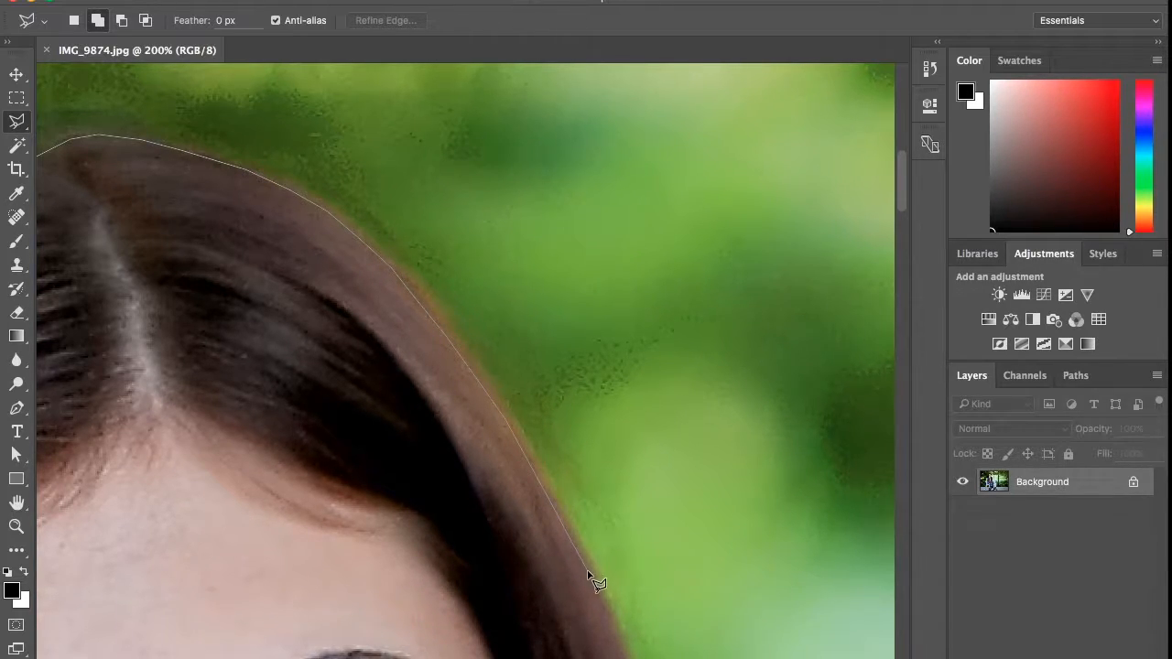
scroll(591, 580, down, 3)
scroll(592, 580, right, 2)
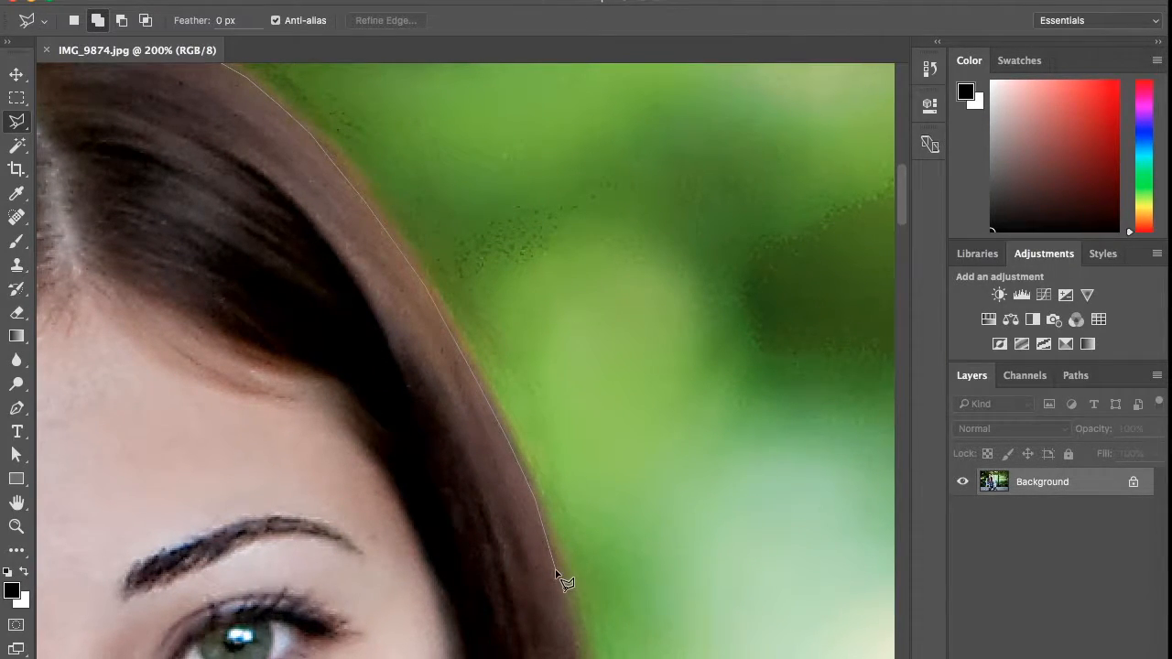
scroll(555, 574, down, 2)
scroll(555, 574, right, 1)
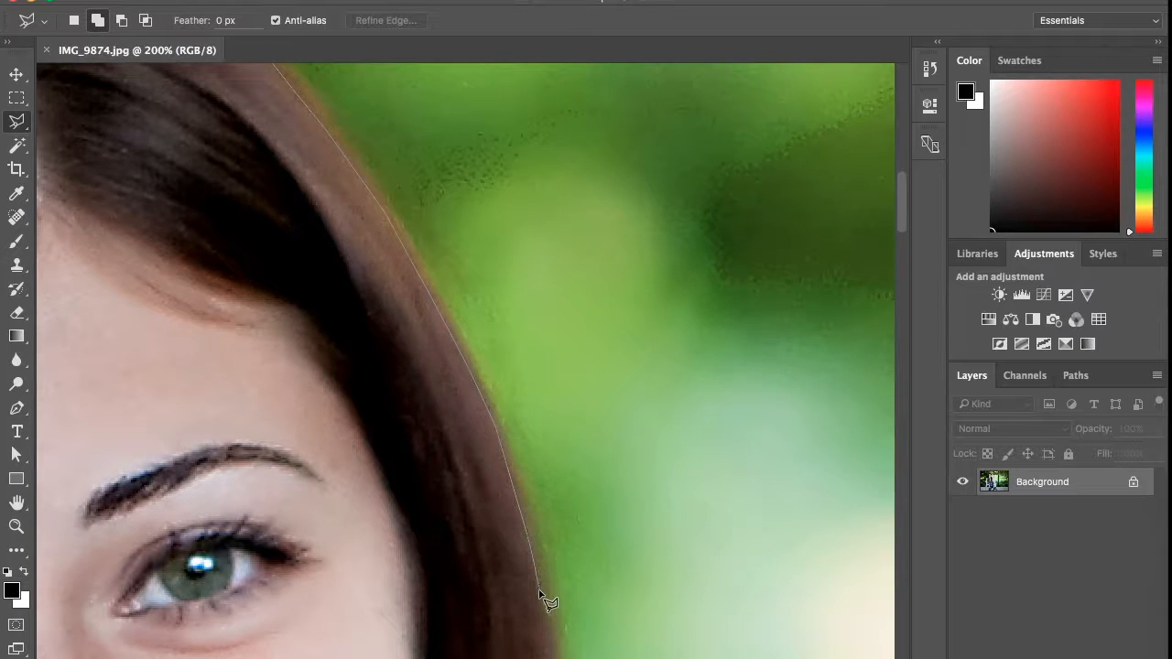
scroll(548, 604, down, 3)
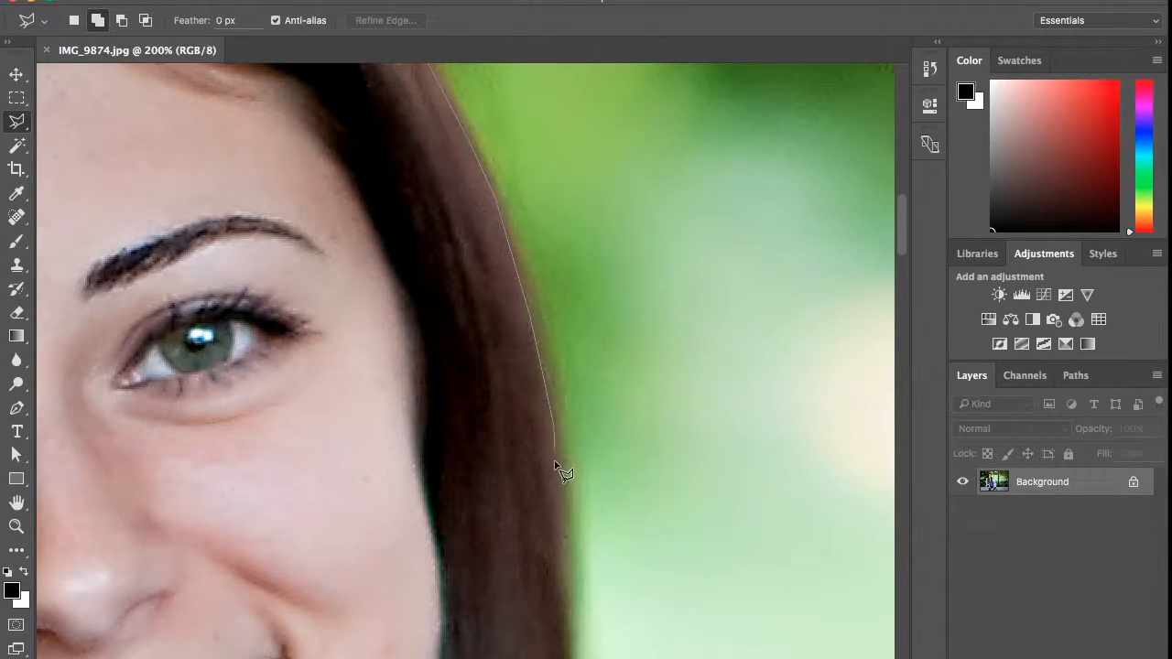
scroll(562, 548, down, 4)
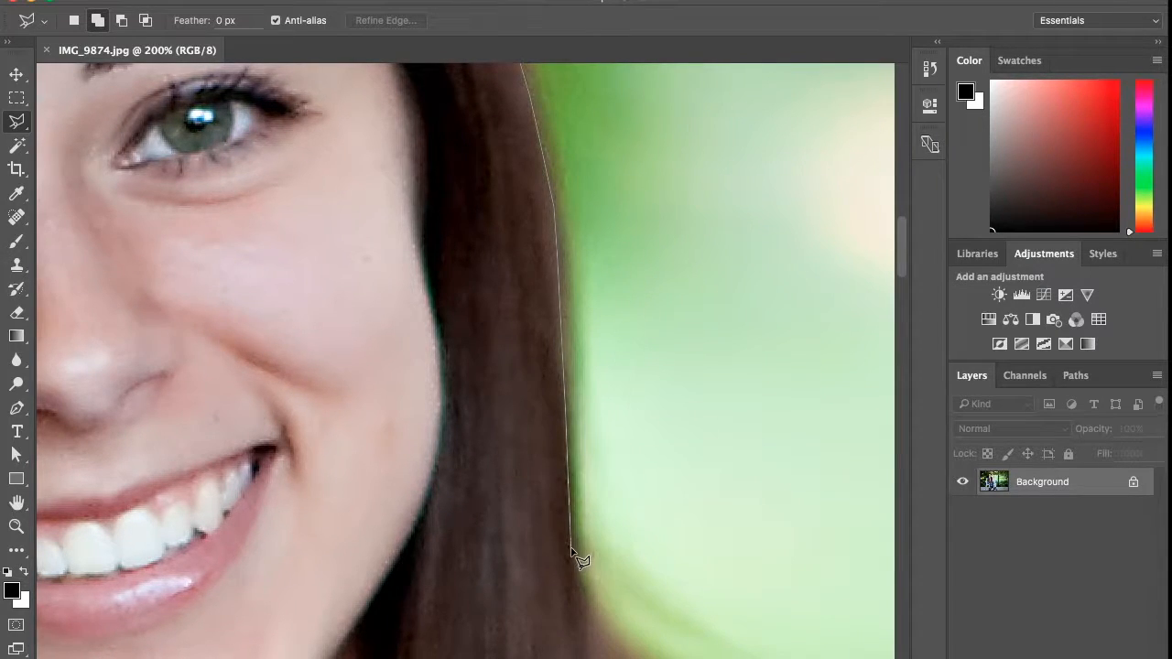
scroll(572, 550, down, 2)
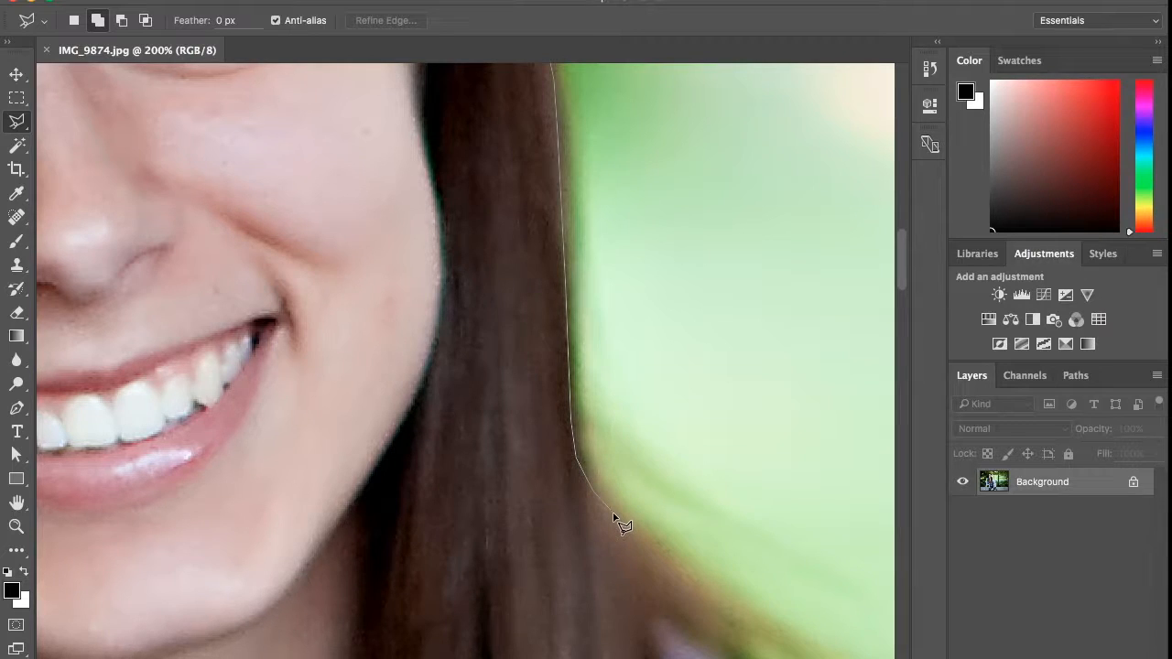
Extend the polygonal outline past the loose hair and along the top of the right-hand jacket shoulder
scroll(659, 584, down, 3)
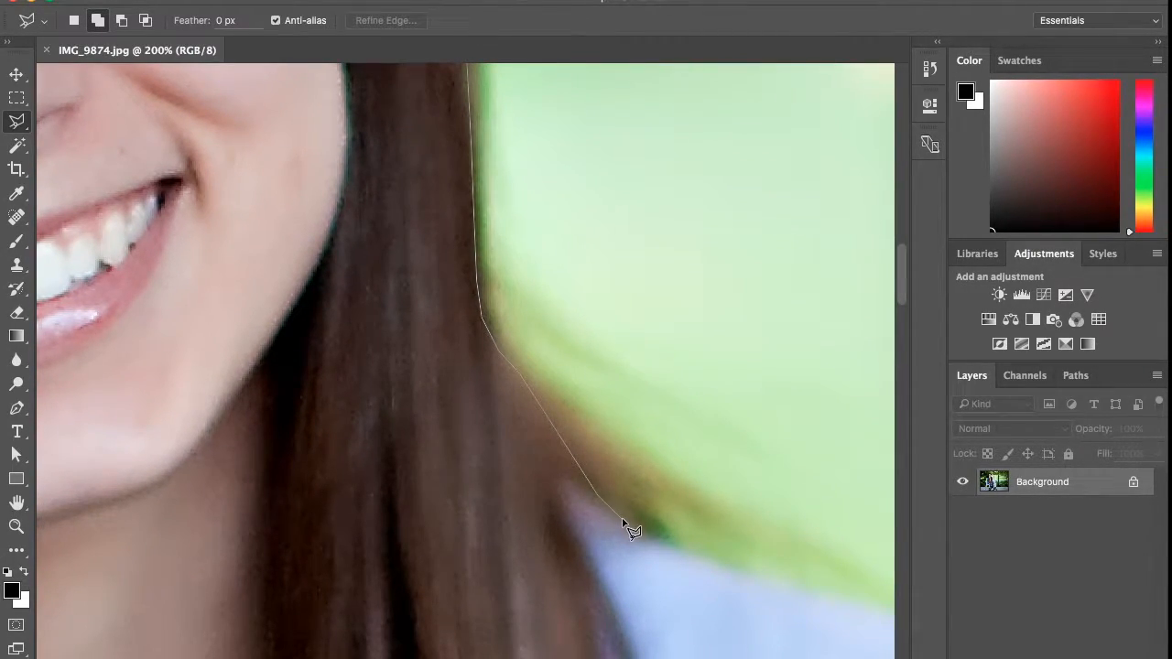
scroll(679, 549, right, 3)
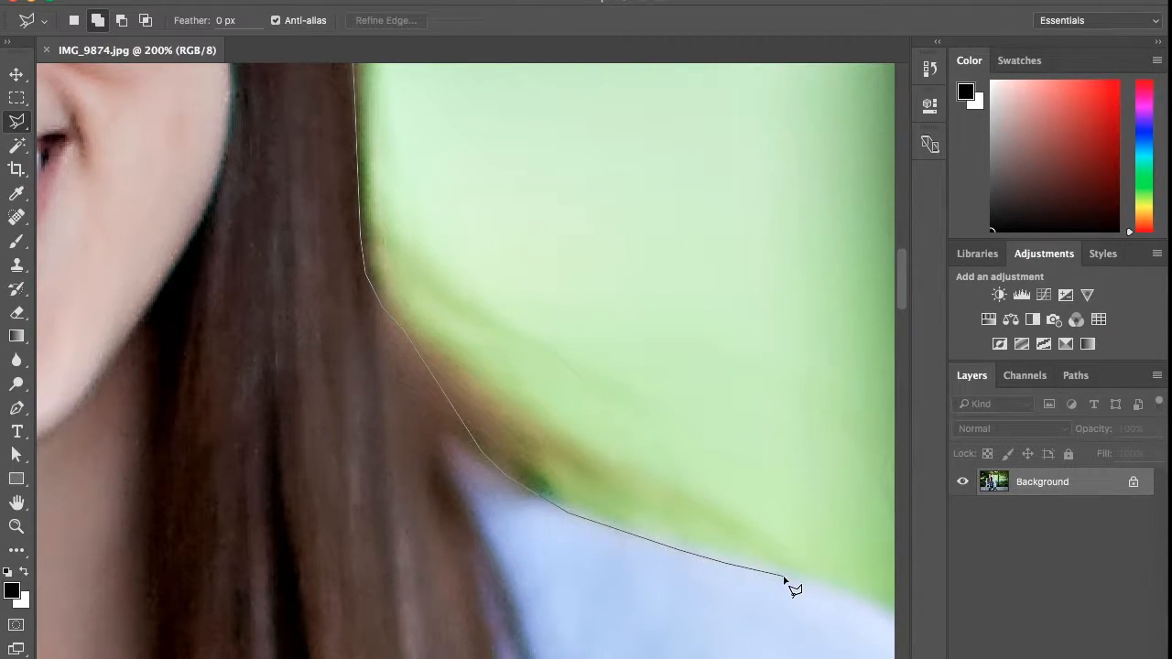
scroll(794, 589, right, 5)
scroll(794, 589, down, 2)
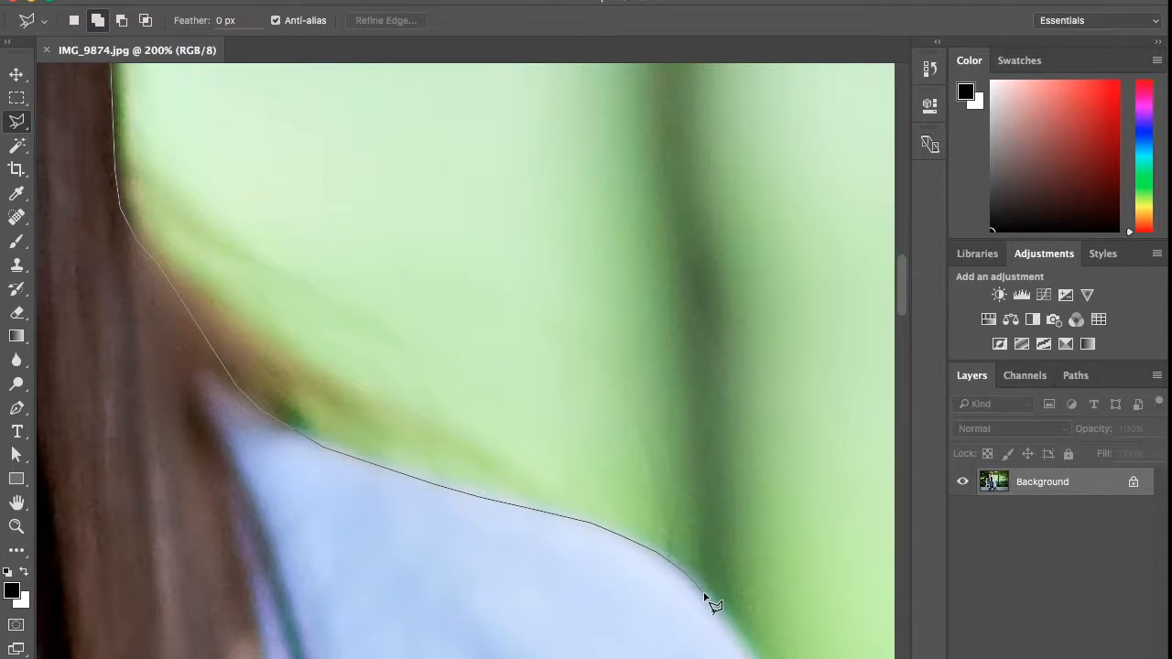
Trace the outline down the outer edge of the right-hand jacket sleeve and around the jacket's lower corner
scroll(705, 595, right, 4)
scroll(705, 595, down, 10)
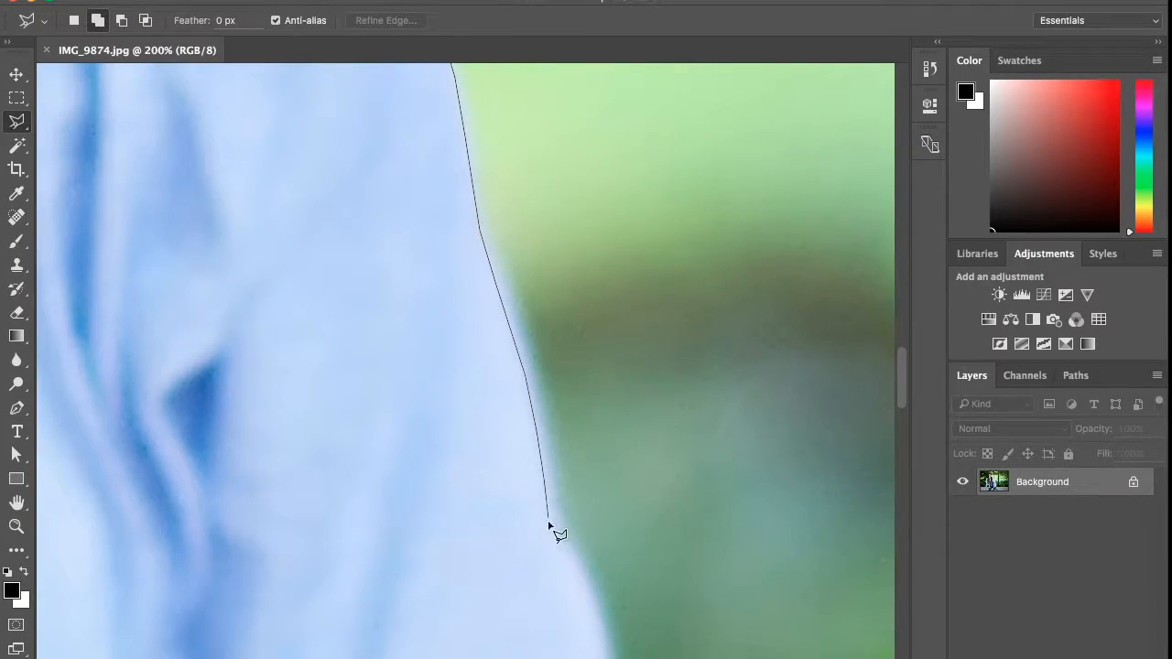
scroll(558, 476, down, 10)
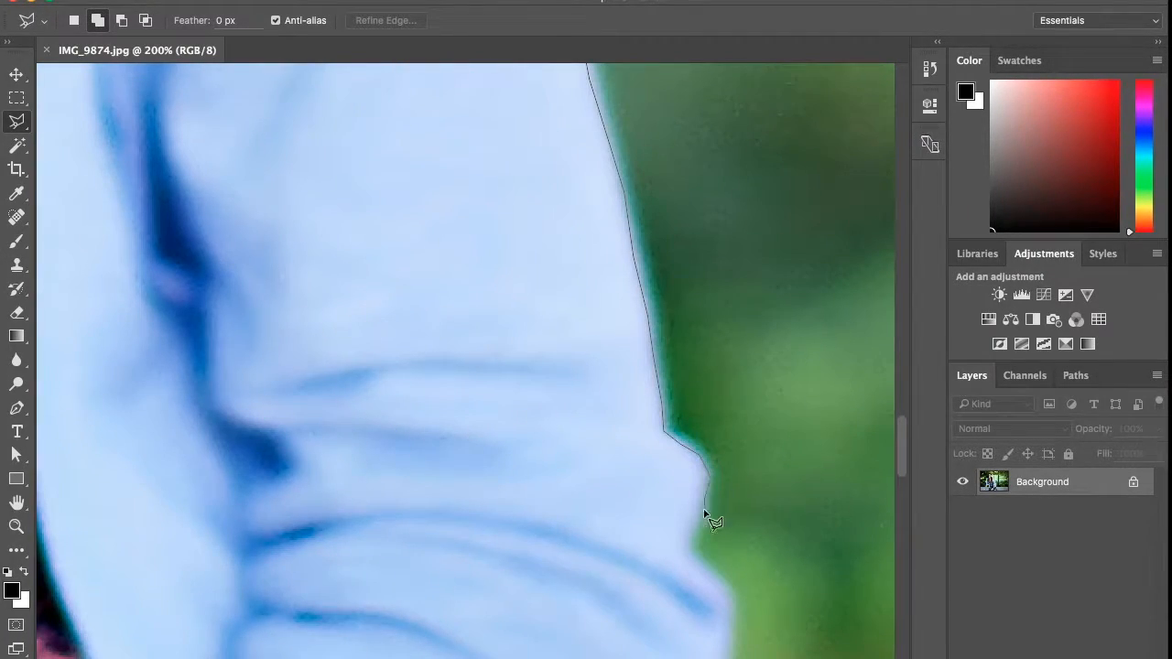
scroll(732, 607, down, 10)
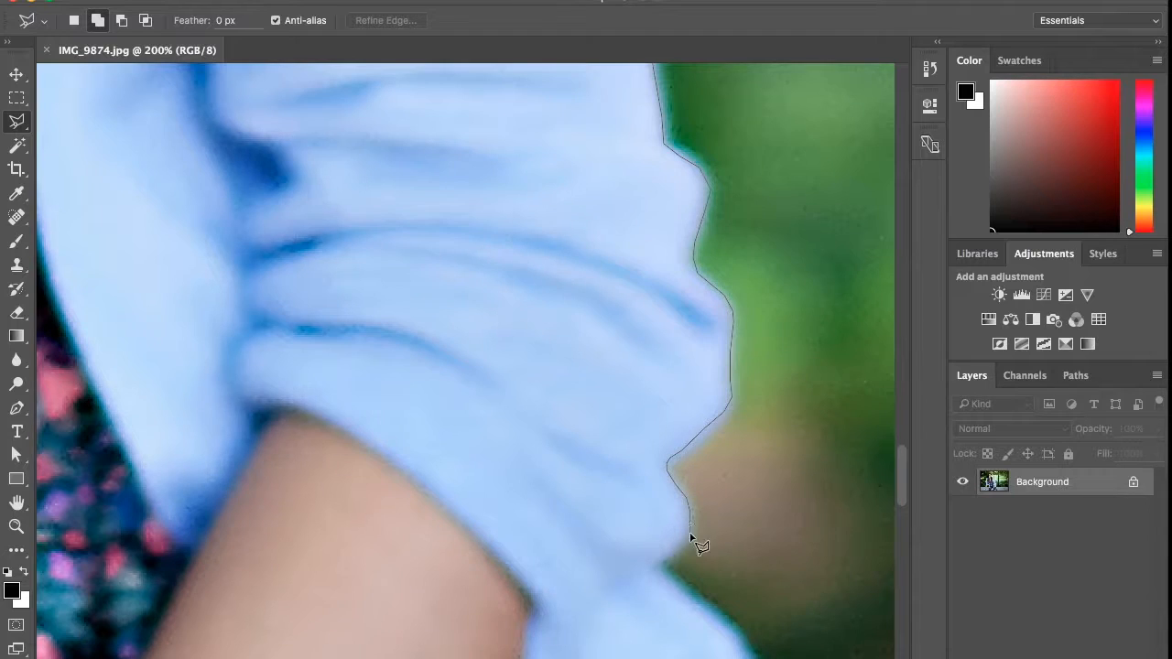
scroll(698, 538, down, 10)
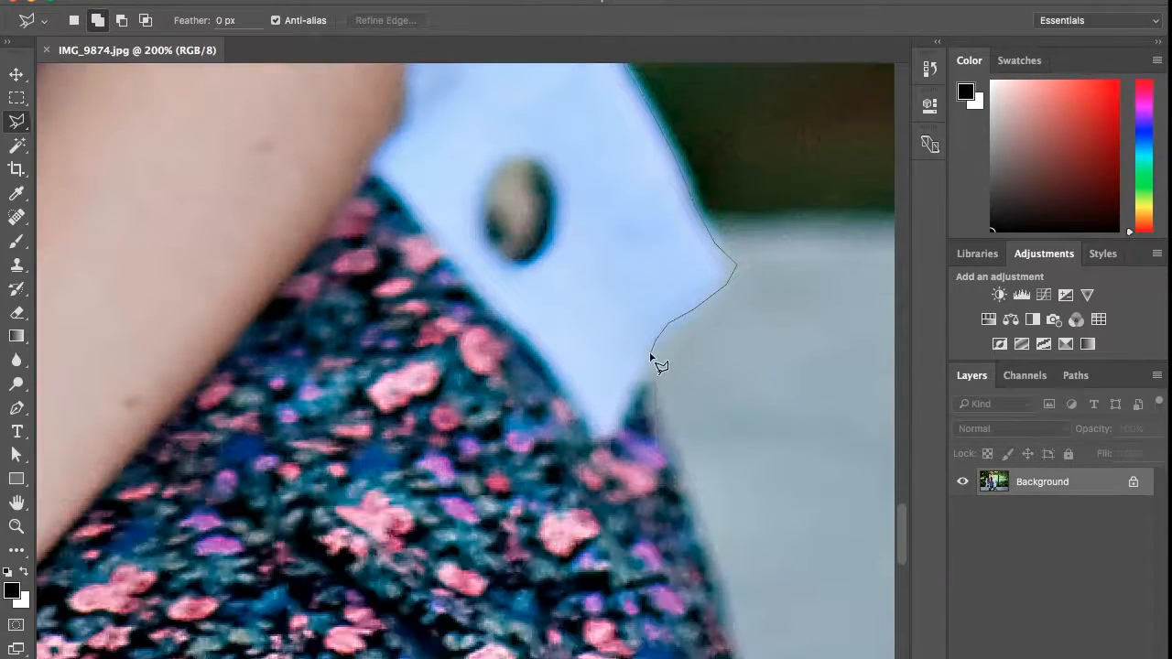
Carry the outline down the skirt's right edge, across the photo's bottom, and up the skirt's left edge to the jacket
scroll(696, 440, down, 10)
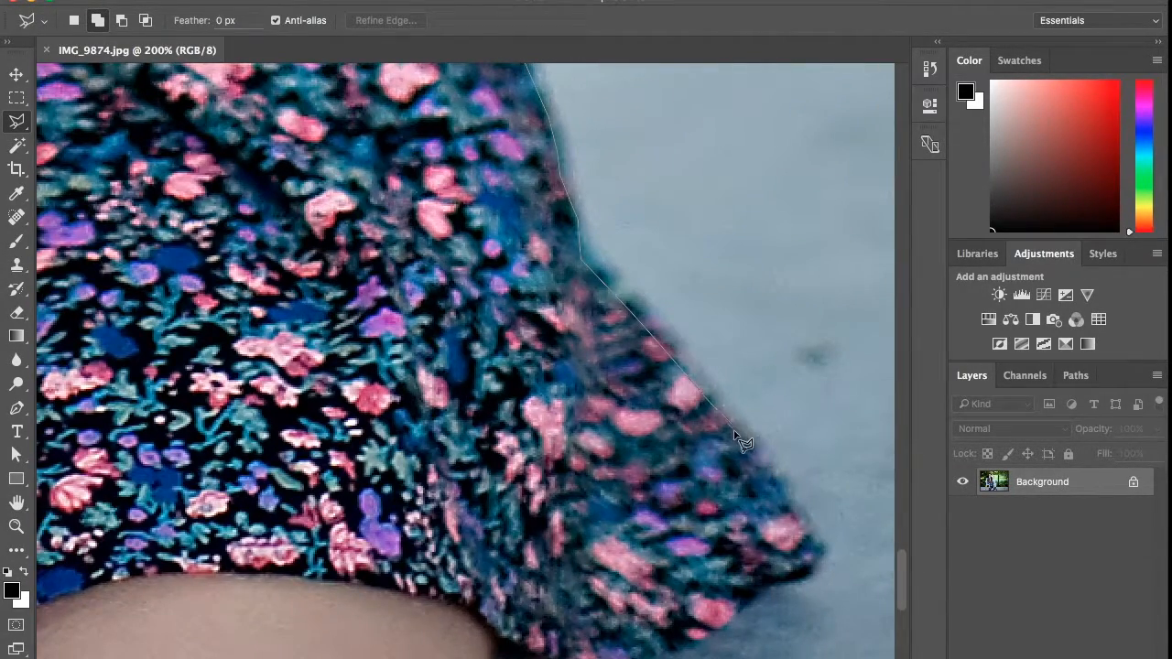
scroll(797, 576, down, 10)
scroll(567, 572, left, 10)
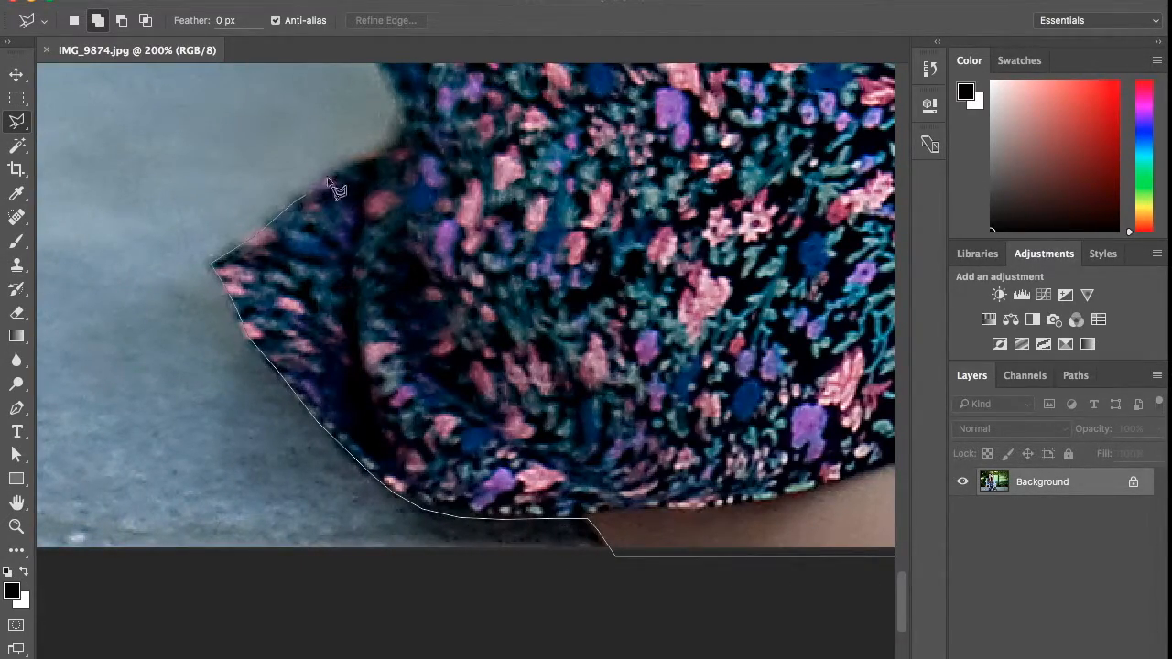
scroll(406, 126, up, 10)
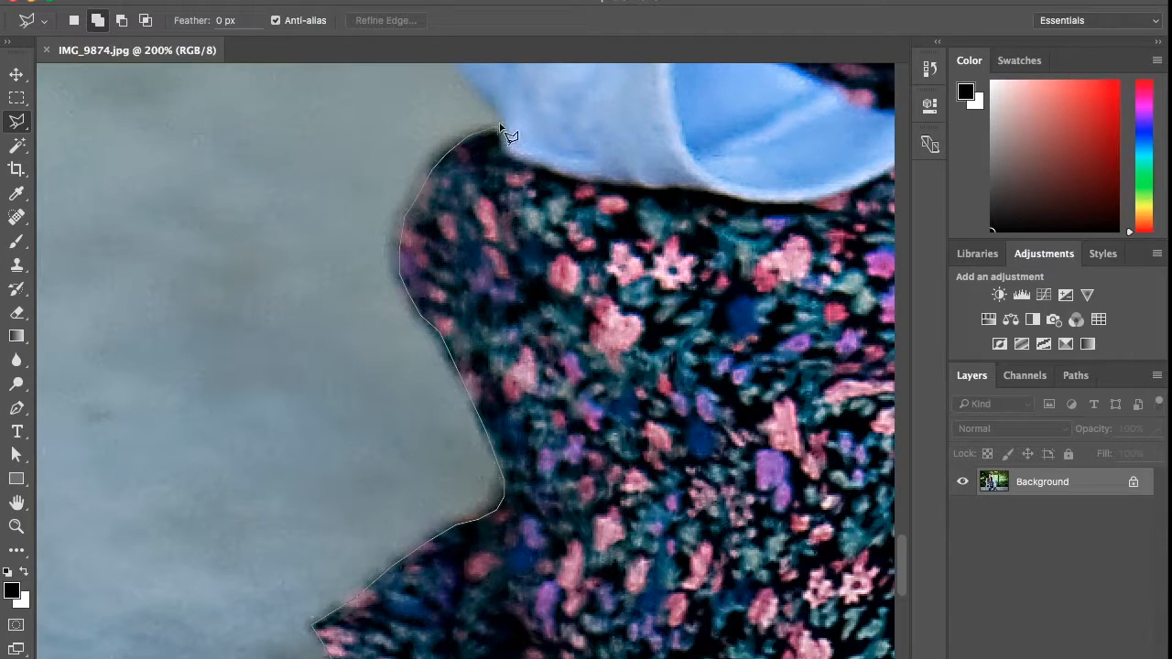
Trace the outline up the left jacket front and hair edge to the top of the gap beside the sleeve
scroll(501, 129, up, 10)
scroll(489, 136, up, 5)
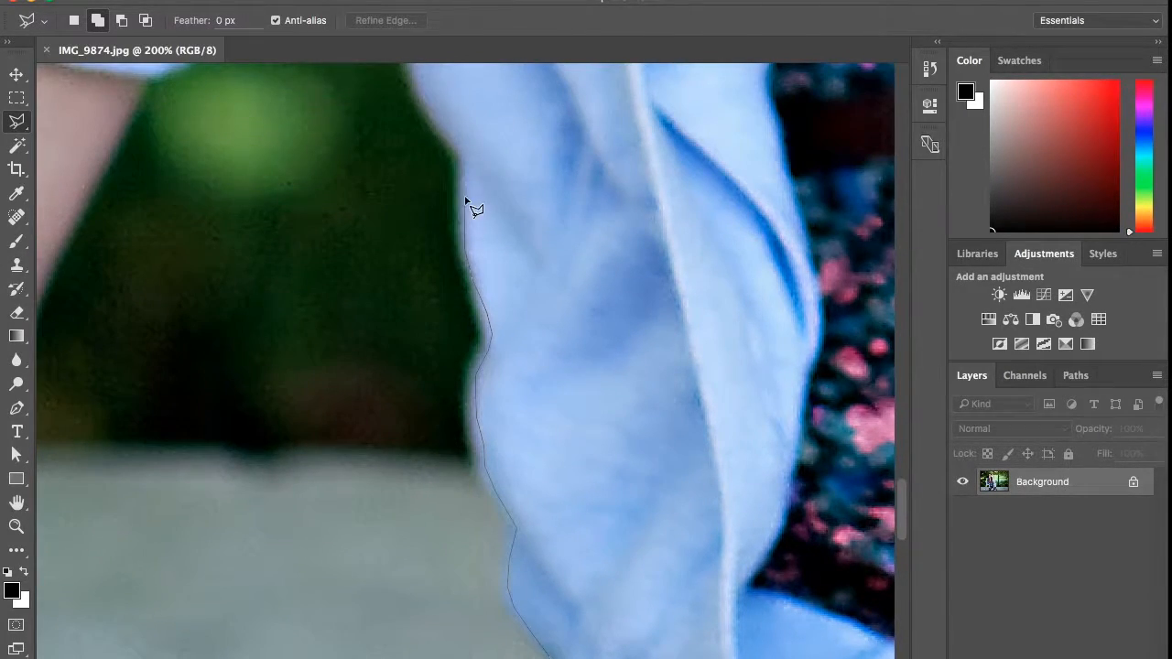
scroll(465, 197, up, 10)
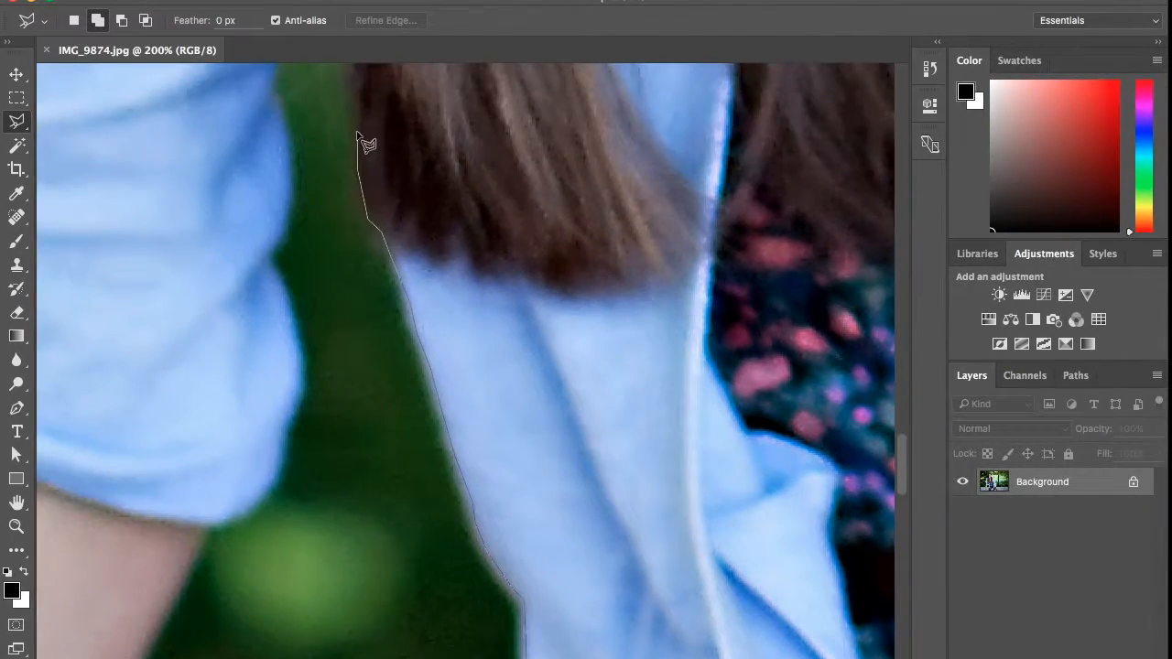
scroll(352, 146, up, 5)
scroll(302, 156, up, 5)
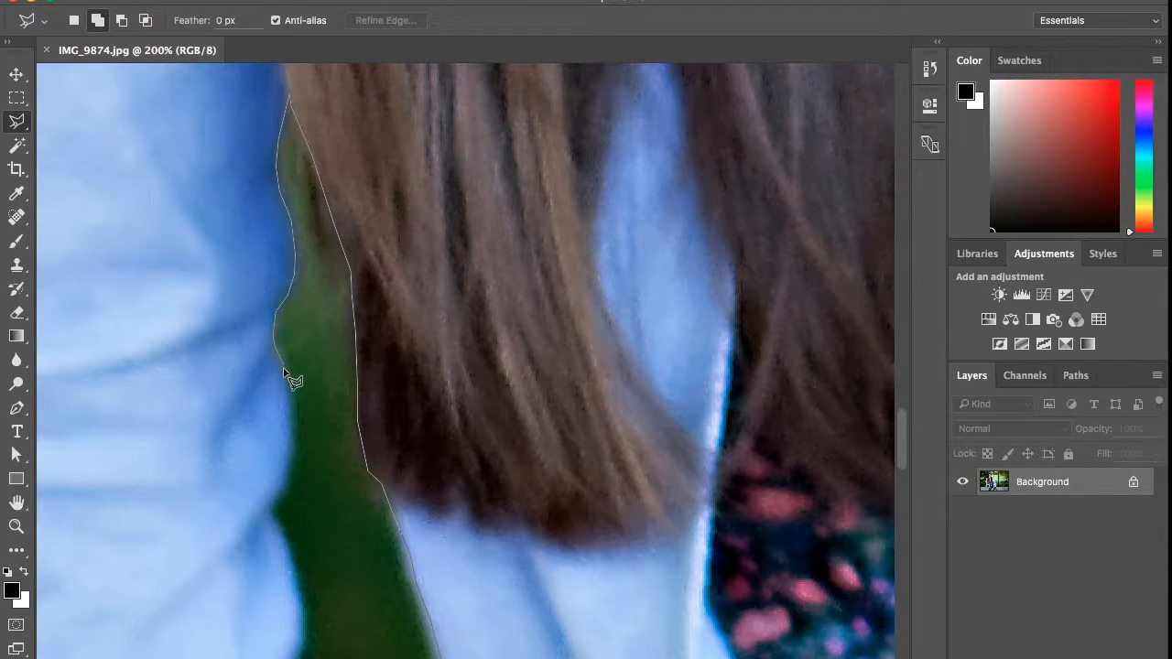
Trace the outline down the inner edge of the left-hand sleeve, past the cuff, and along the forearm to the wrist
scroll(293, 504, down, 3)
scroll(265, 613, down, 4)
scroll(265, 613, left, 3)
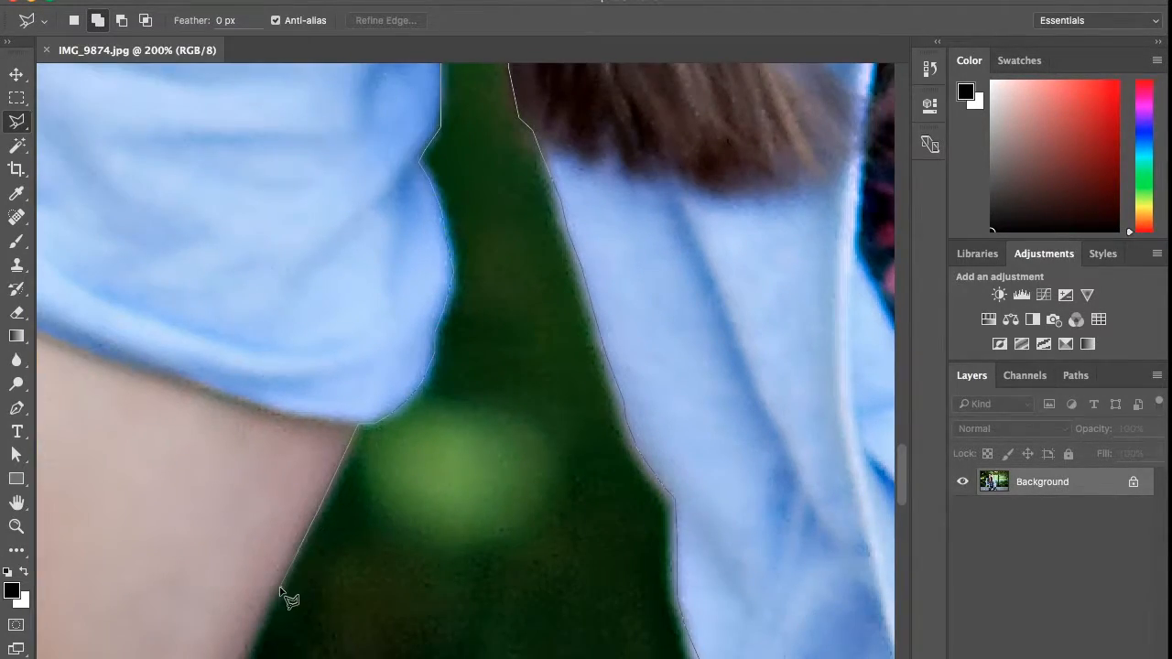
scroll(257, 558, down, 12)
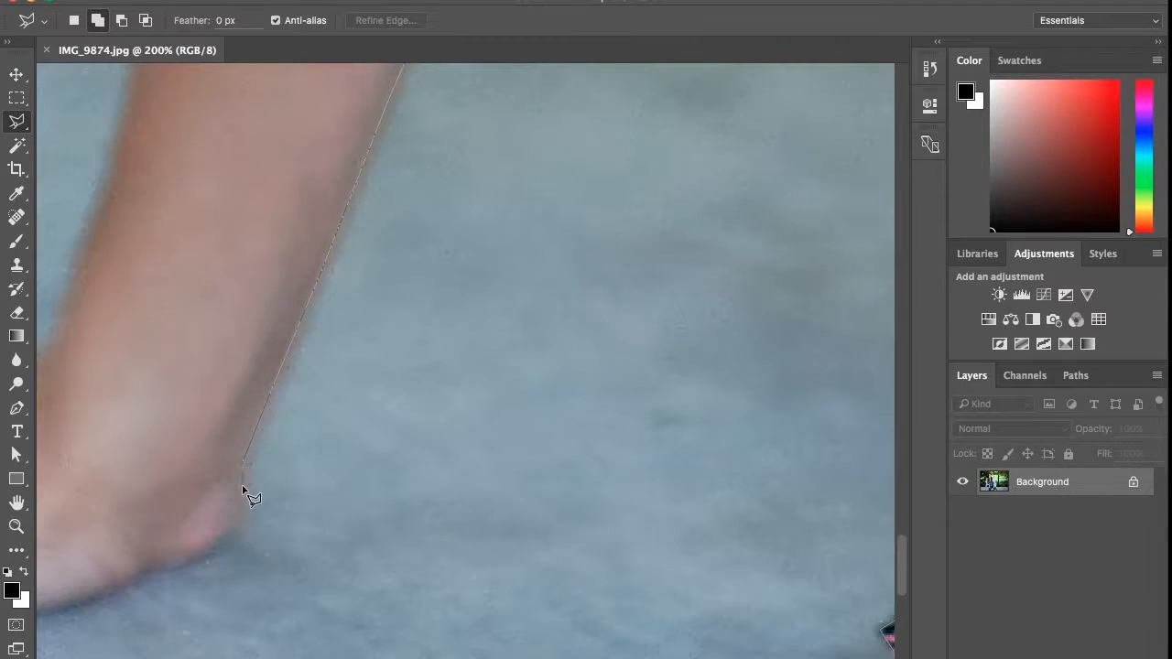
Carry the outline around the heel of the hand, thumb and fingers, and back over the hand to the wrist
scroll(162, 567, left, 10)
scroll(162, 568, down, 1)
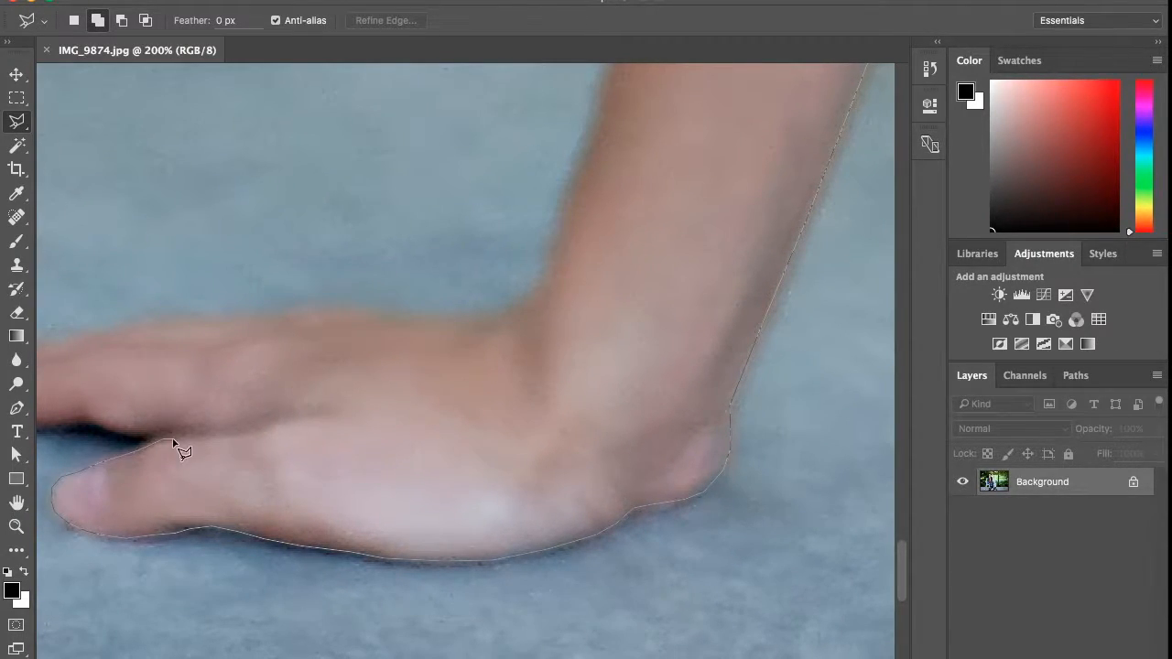
scroll(87, 421, left, 3)
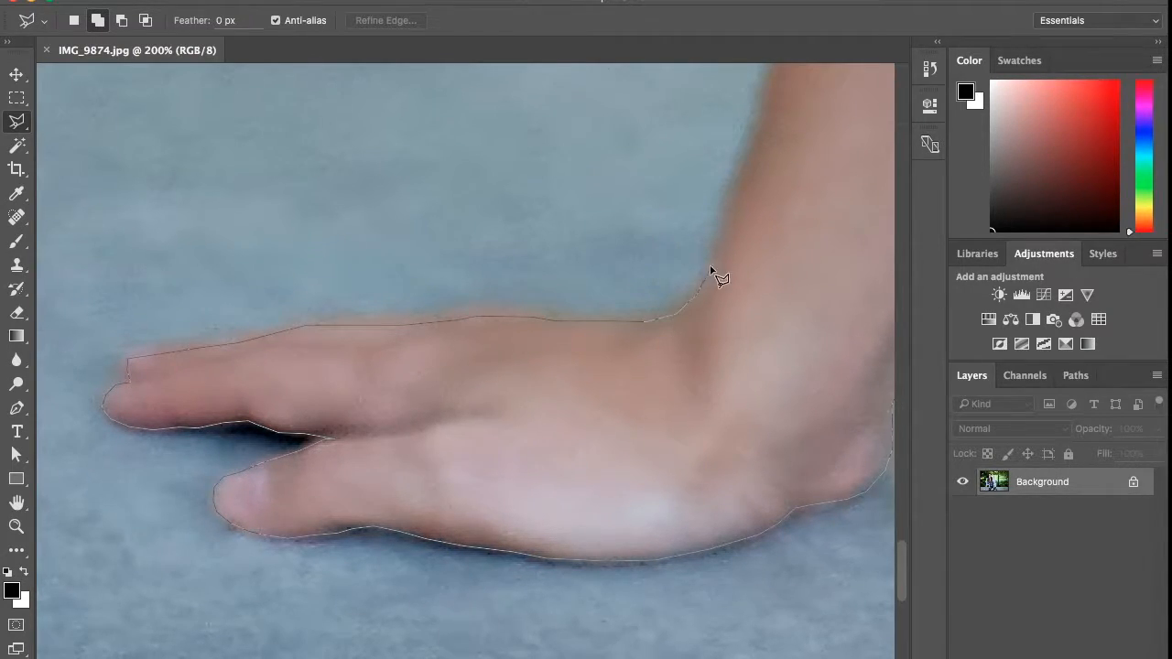
Trace the outline up the forearm's outer edge, around the rolled cuff, and up the outer sleeve to the shoulder
scroll(719, 276, up, 10)
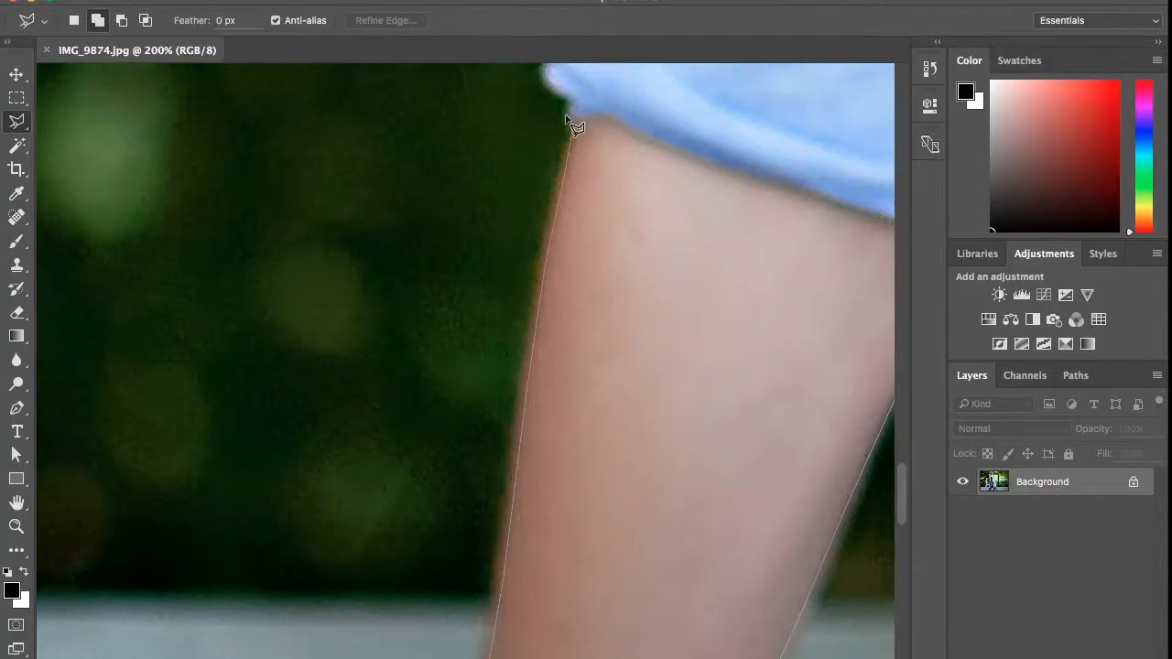
scroll(566, 119, up, 6)
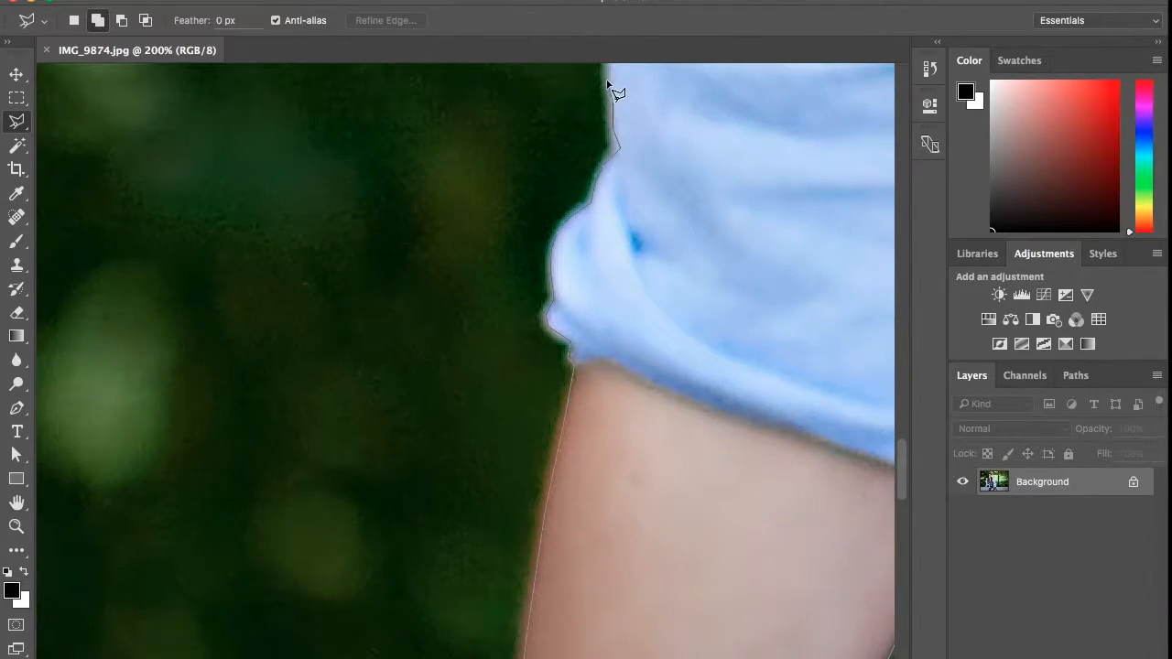
scroll(609, 87, up, 10)
scroll(611, 114, up, 10)
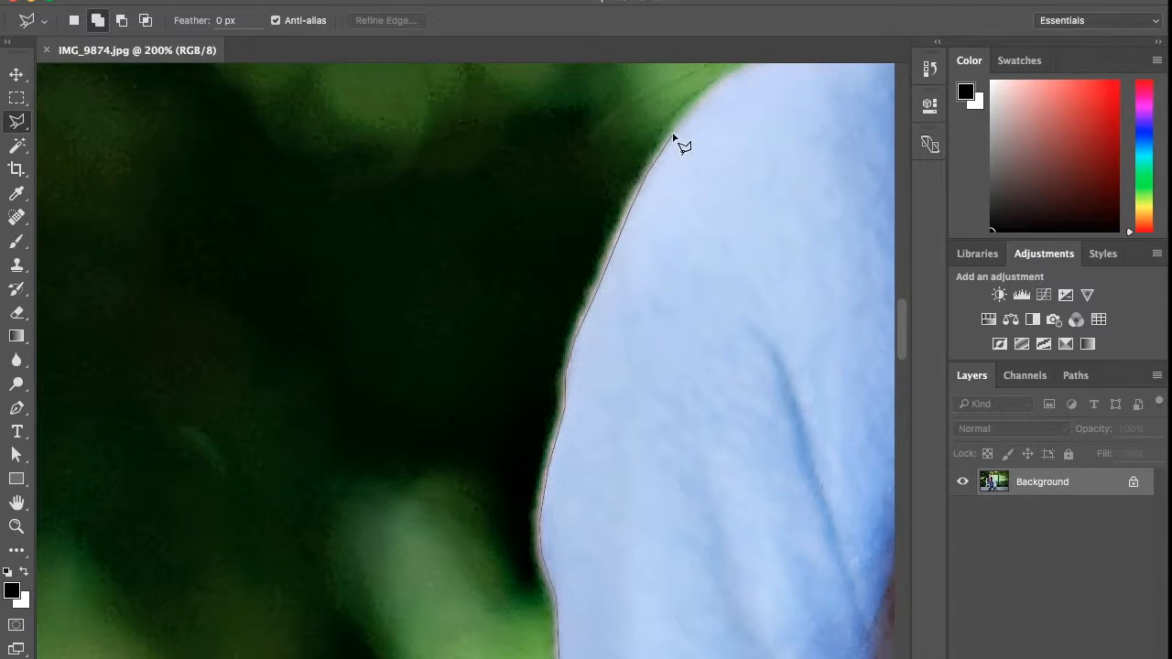
Continue the outline over the left-hand shoulder and up the outer edge of the hair beside the face
scroll(678, 146, up, 10)
scroll(678, 146, right, 6)
scroll(541, 205, up, 5)
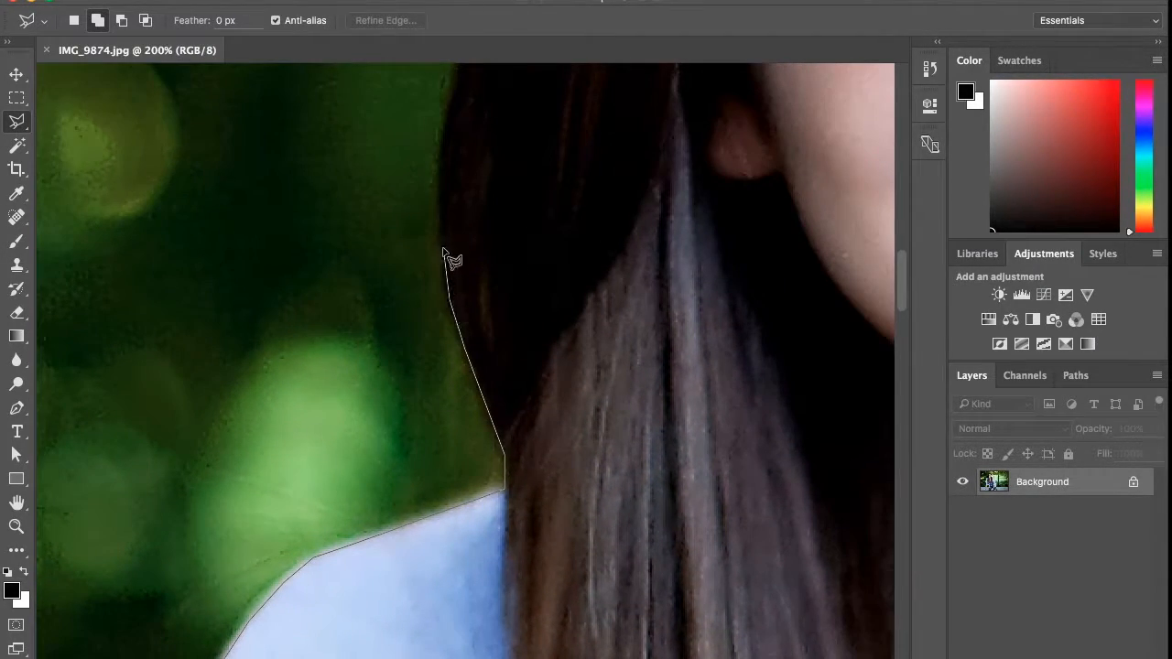
scroll(444, 255, up, 10)
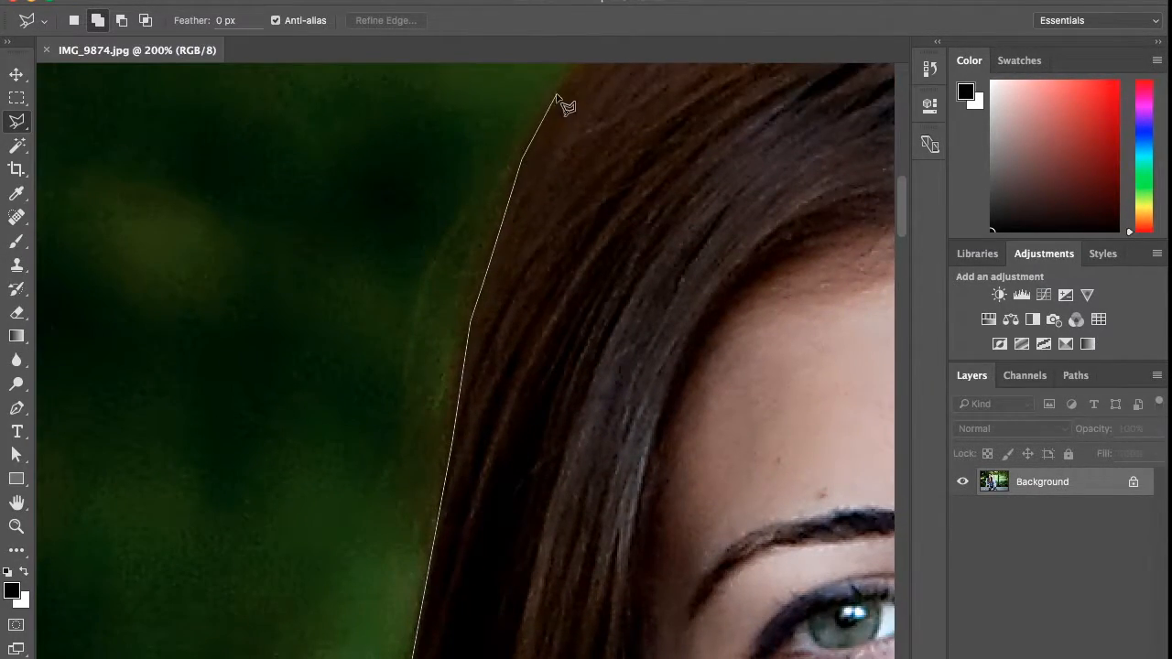
Extend the outline over the upper-left curve of the hair and close the polygonal selection
click(557, 94)
scroll(560, 128, up, 3)
click(565, 150)
scroll(585, 157, up, 2)
click(622, 168)
scroll(696, 219, down, 10)
click(739, 258)
scroll(713, 238, up, 10)
click(650, 180)
scroll(659, 188, right, 5)
scroll(659, 188, down, 4)
scroll(659, 189, up, 2)
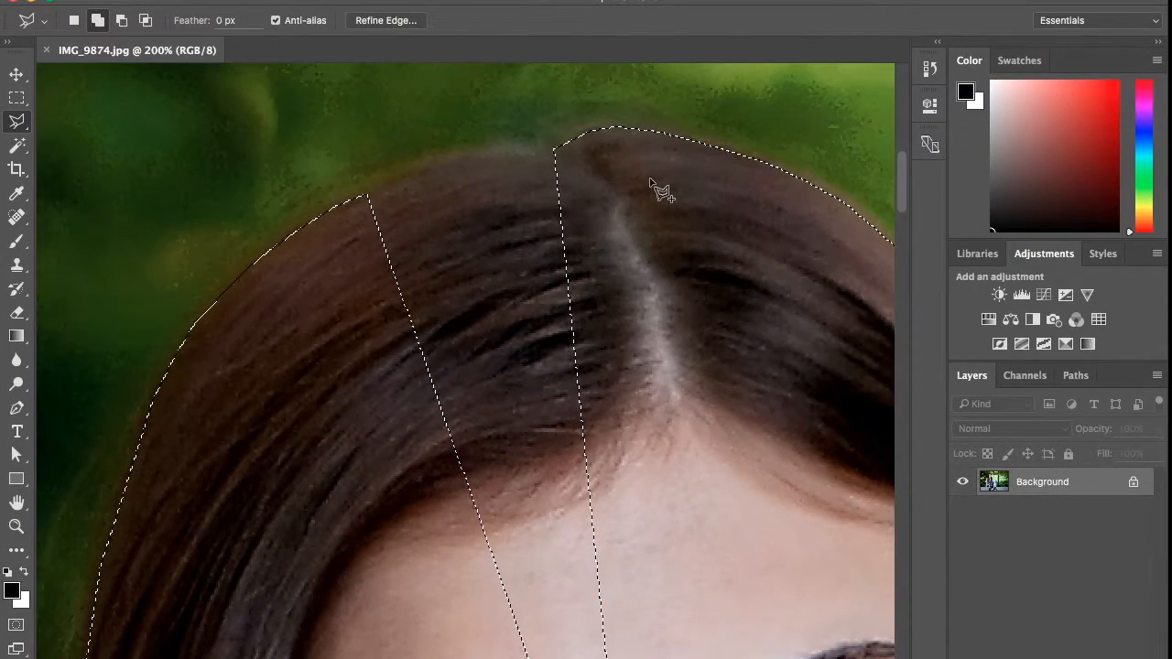
Examine the selection border along the top of the head and down the left side of the hair
scroll(659, 188, down, 2)
scroll(659, 188, right, 5)
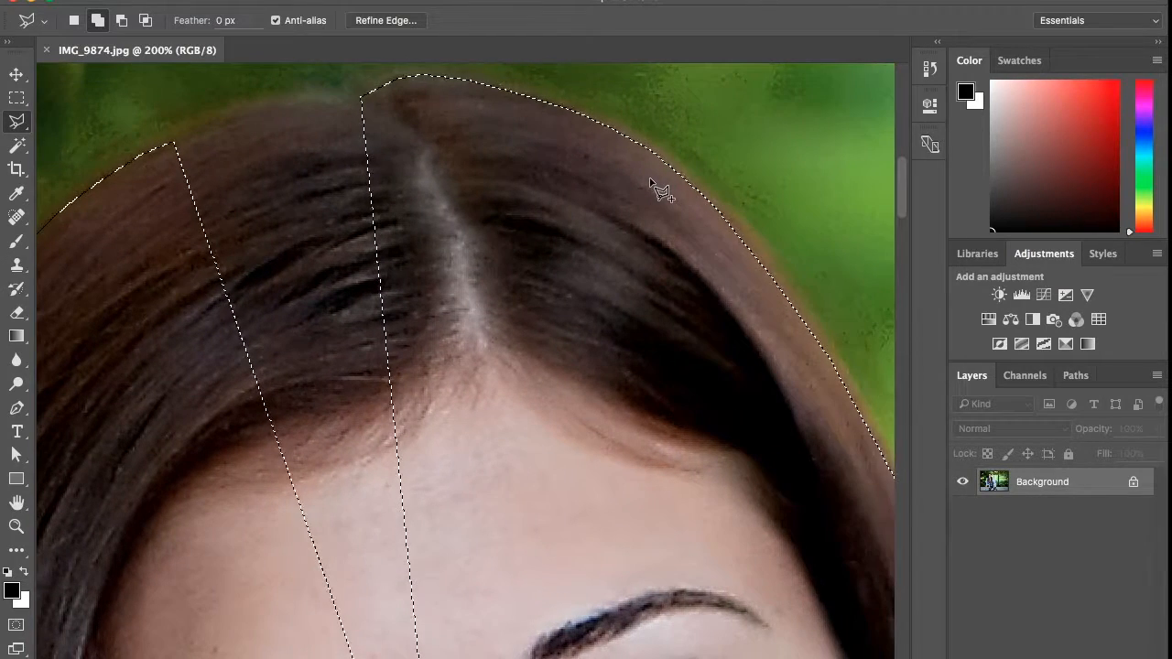
scroll(659, 188, up, 2)
scroll(659, 188, left, 2)
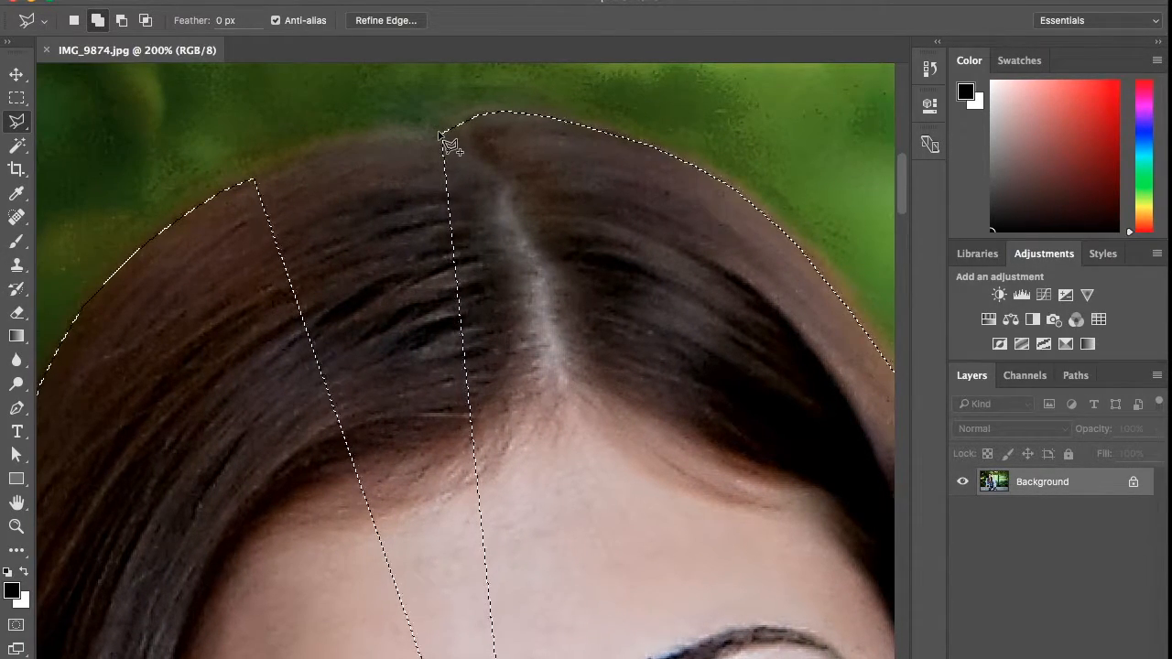
scroll(439, 134, right, 5)
scroll(439, 134, left, 6)
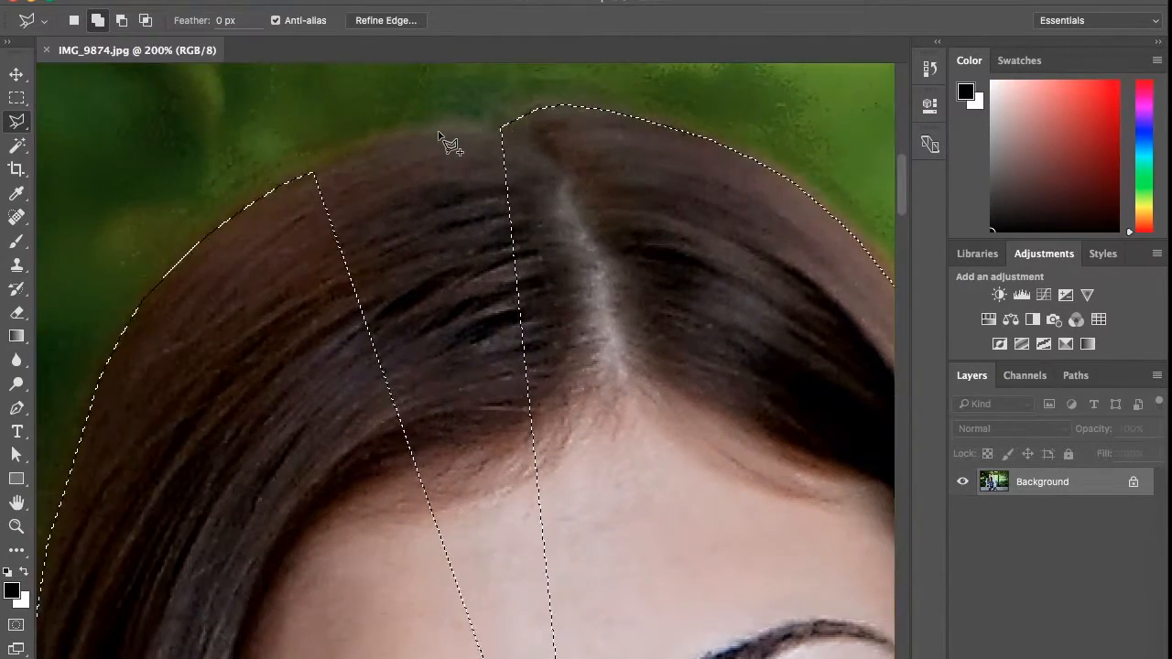
scroll(440, 135, left, 6)
scroll(439, 134, down, 2)
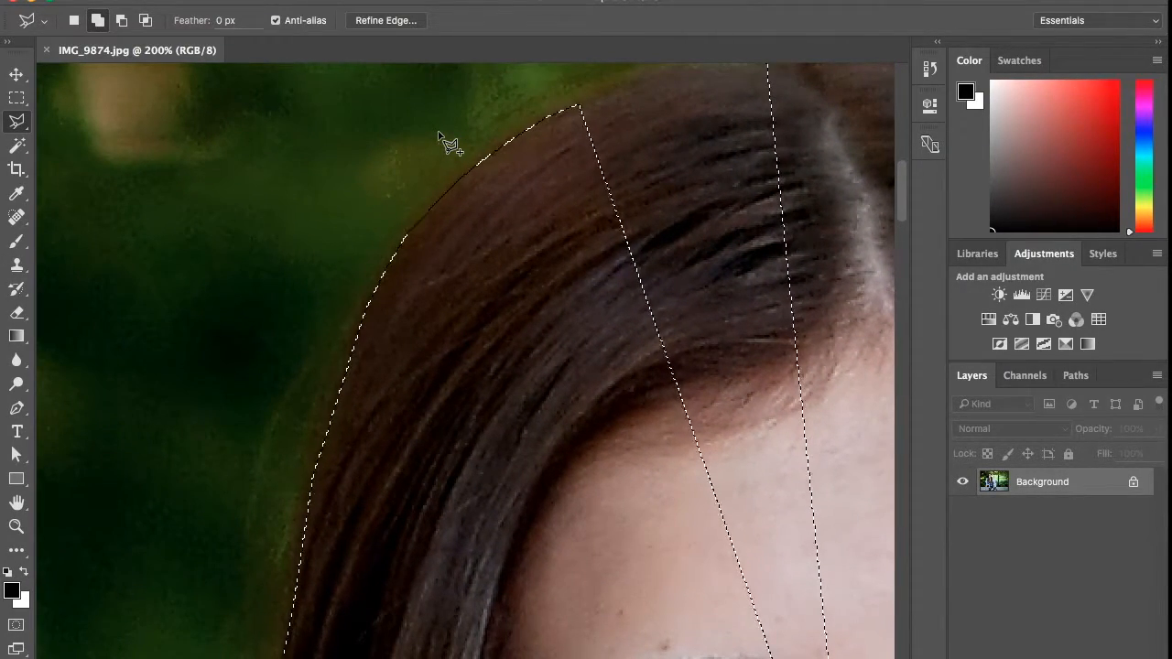
scroll(449, 142, down, 10)
scroll(449, 142, up, 6)
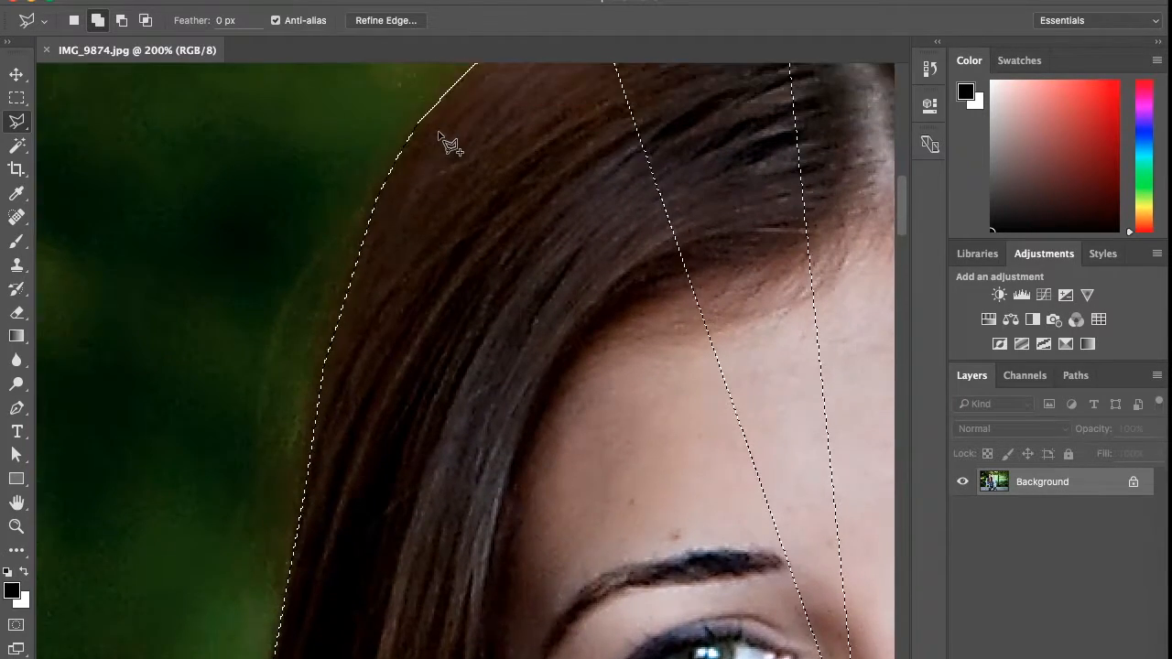
scroll(449, 142, up, 5)
Fit the whole photo in view and inspect the selection around the head at 100% zoom
key(z)
click(495, 21)
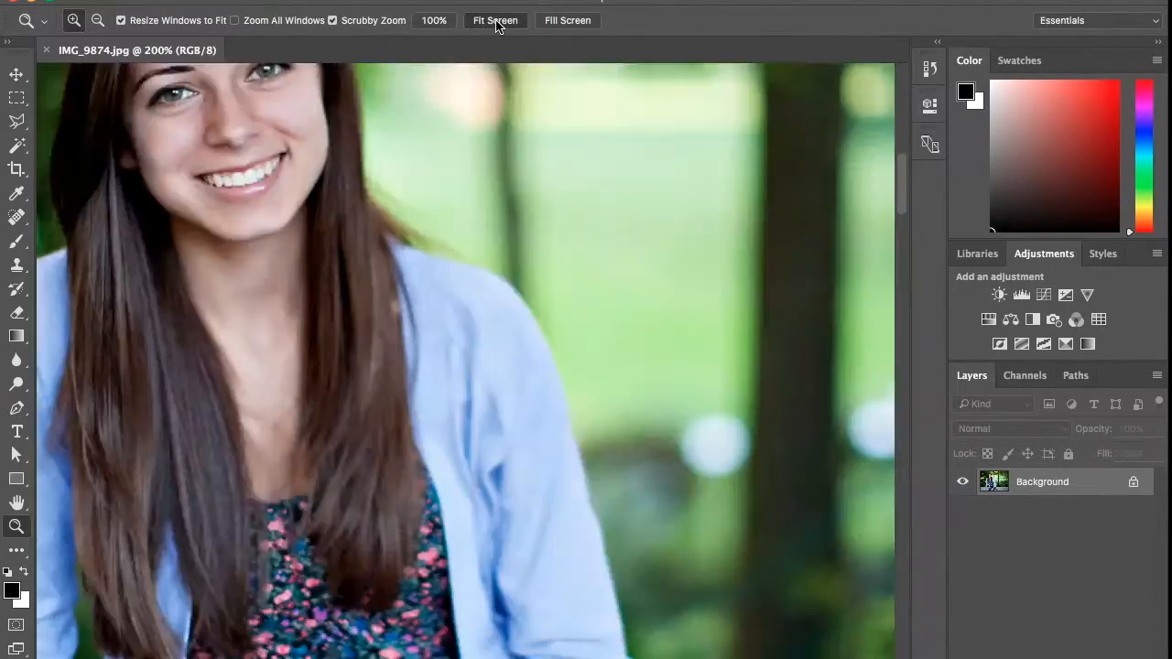
click(495, 20)
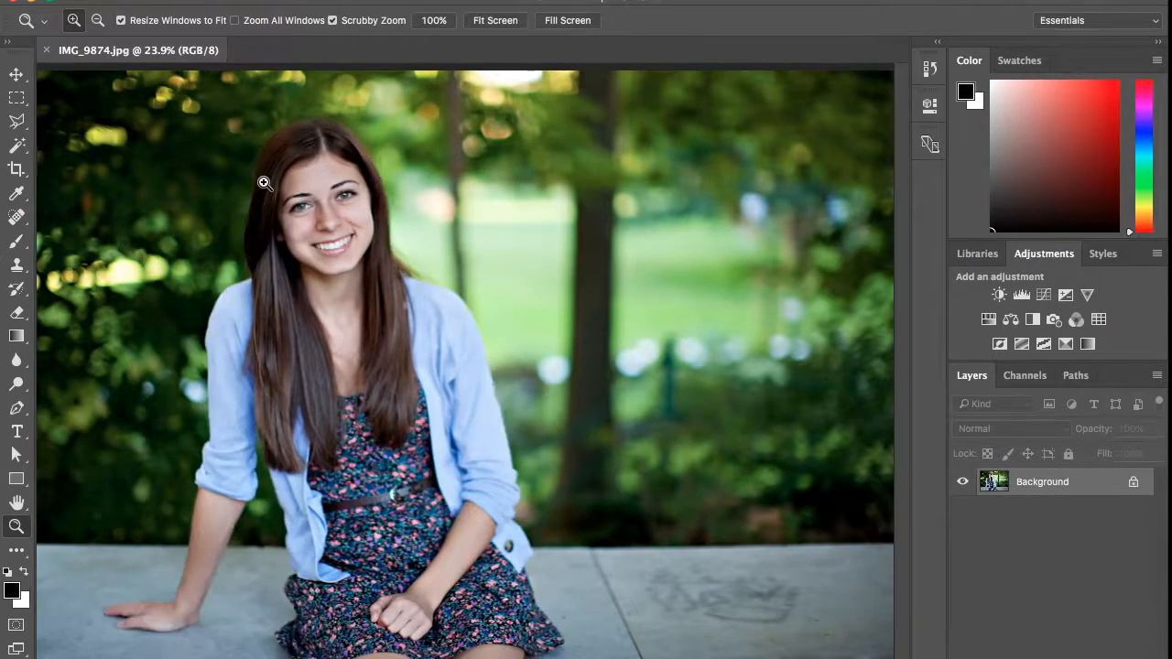
click(258, 151)
click(267, 137)
click(266, 138)
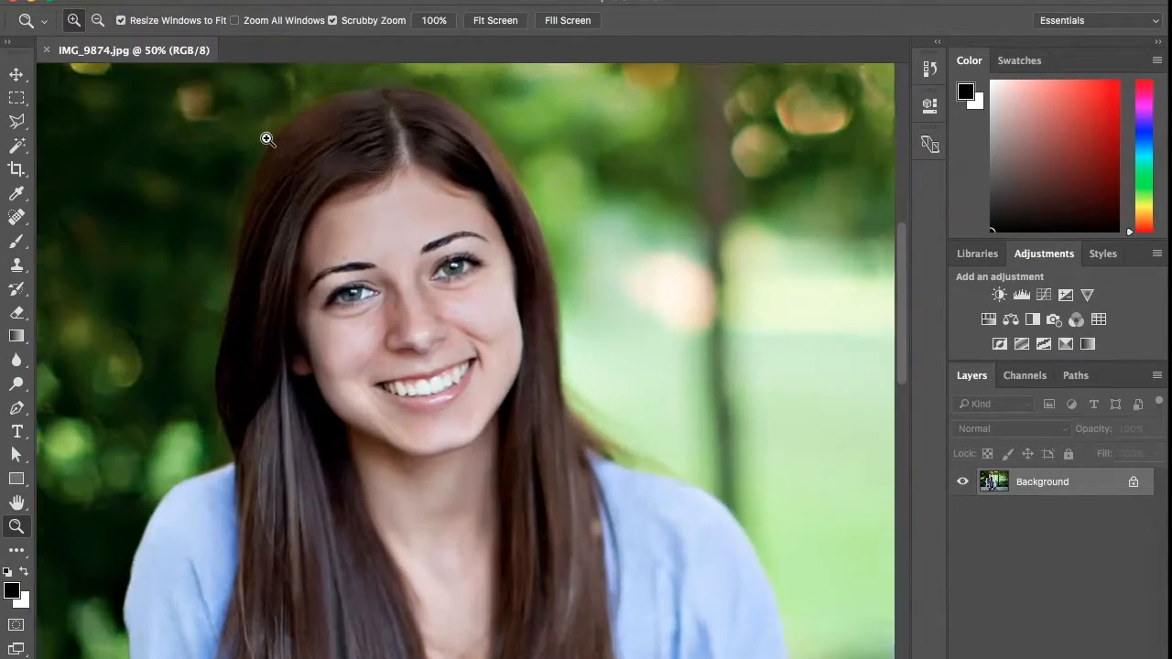
click(266, 137)
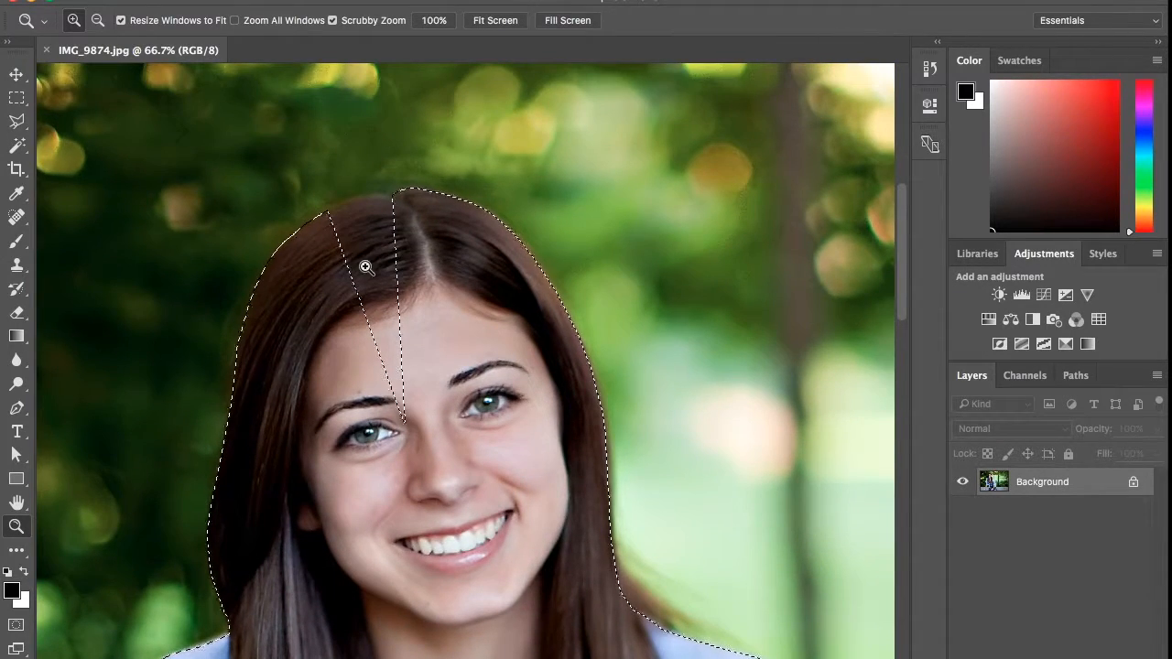
click(366, 240)
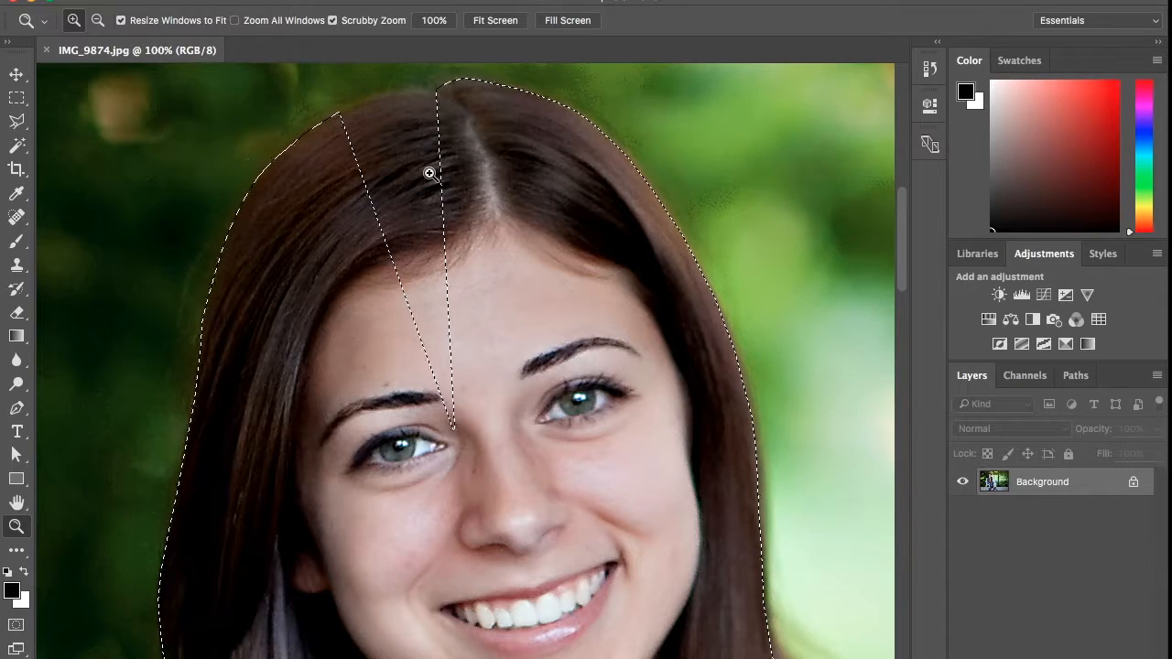
Add the unselected wedge between the hair top and forehead with a Polygonal Lasso outline in Add to selection mode
click(19, 121)
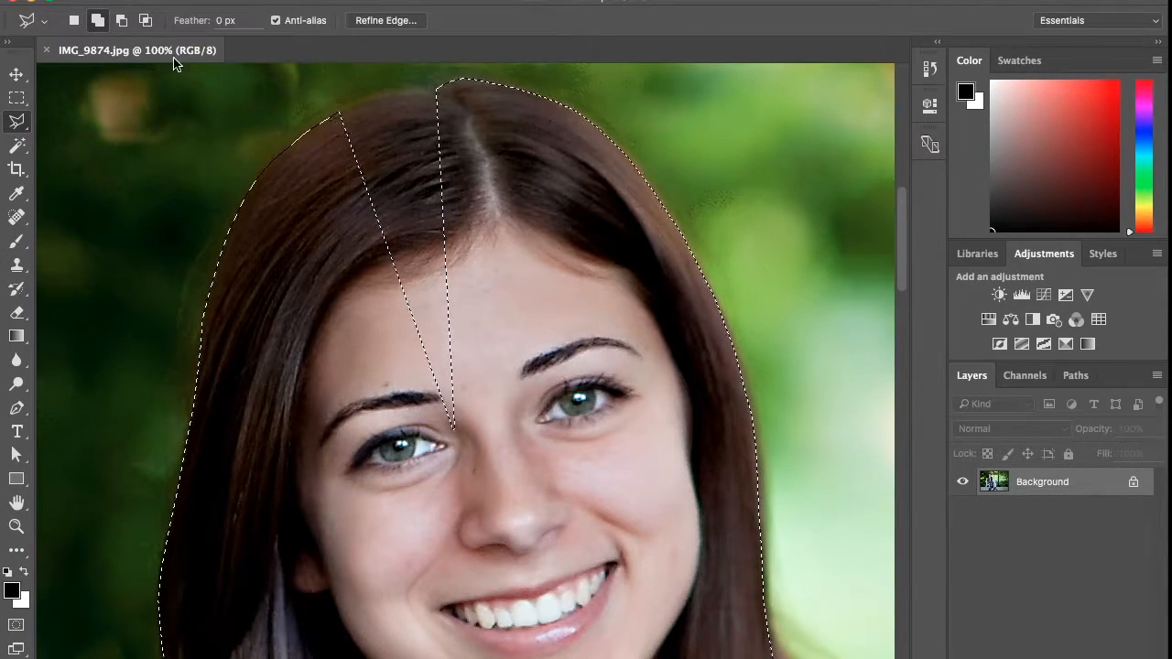
click(121, 21)
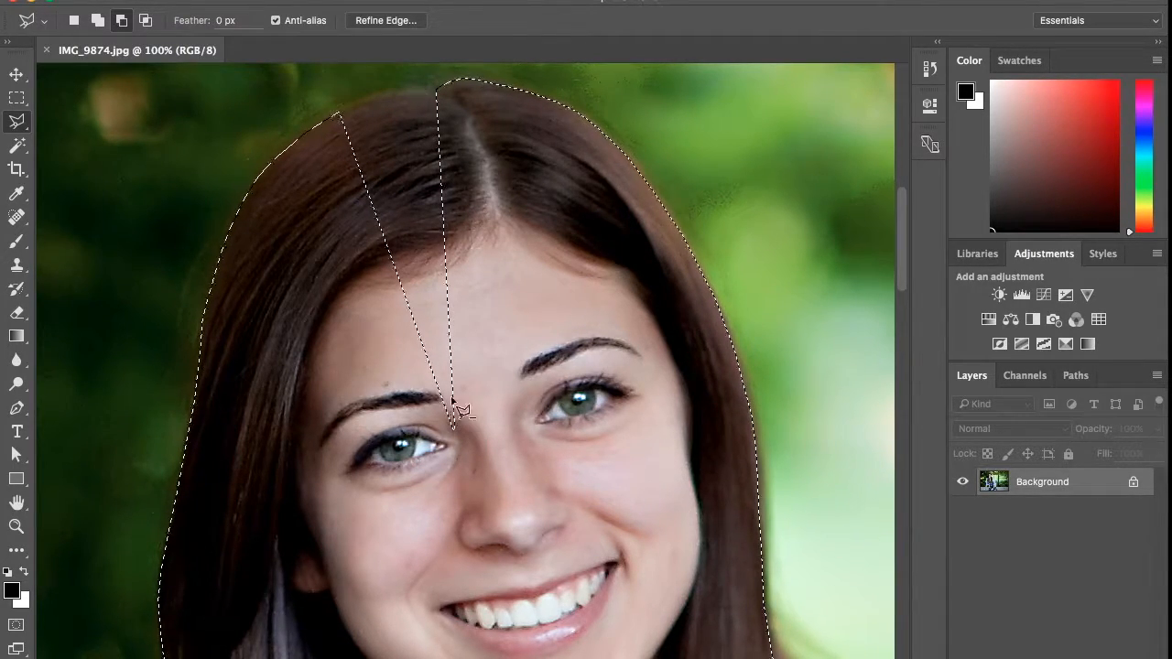
click(98, 21)
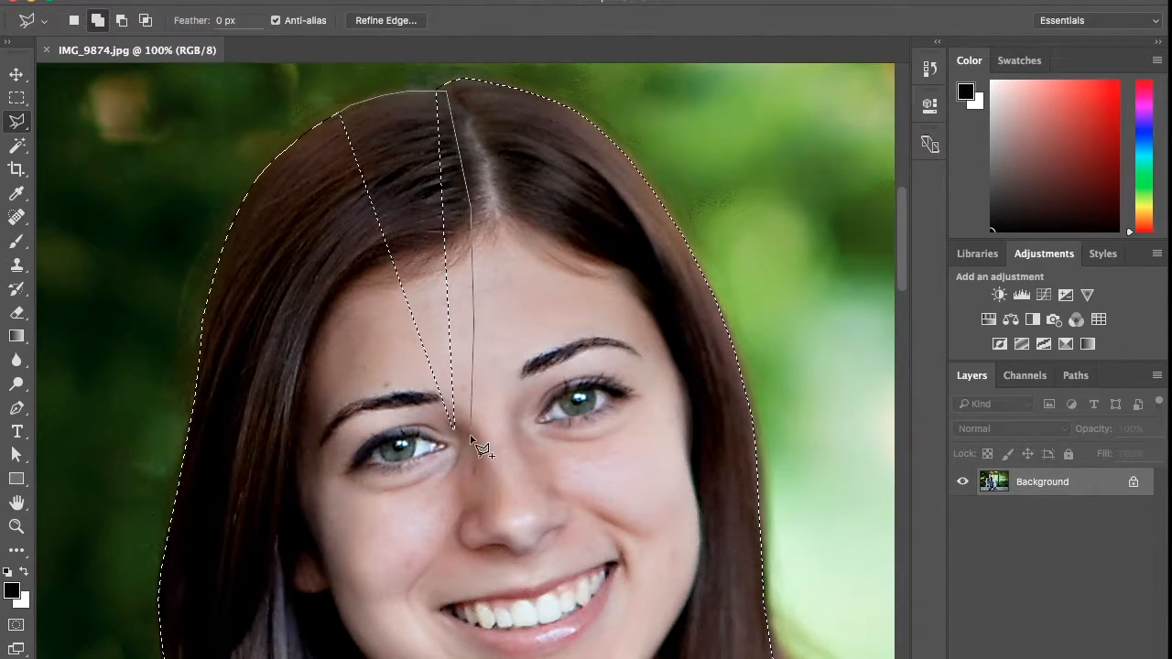
click(340, 207)
click(339, 116)
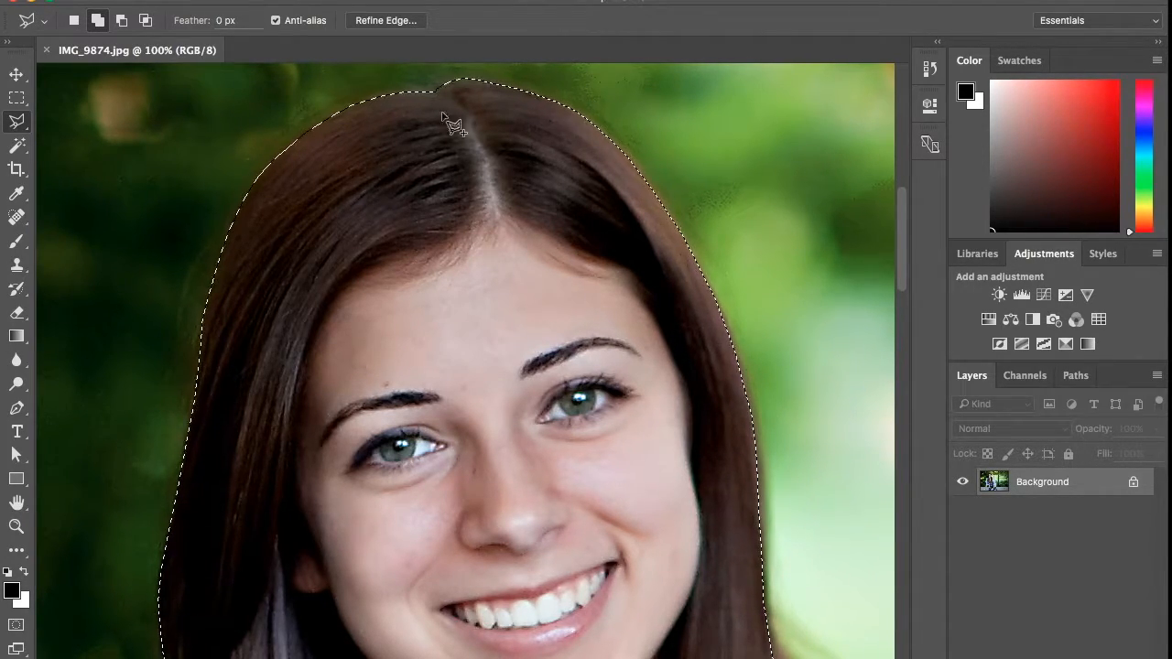
Subtract a polygonal area over the upper-right hair and adjacent background from the selection with the Polygonal Lasso
scroll(437, 368, up, 3)
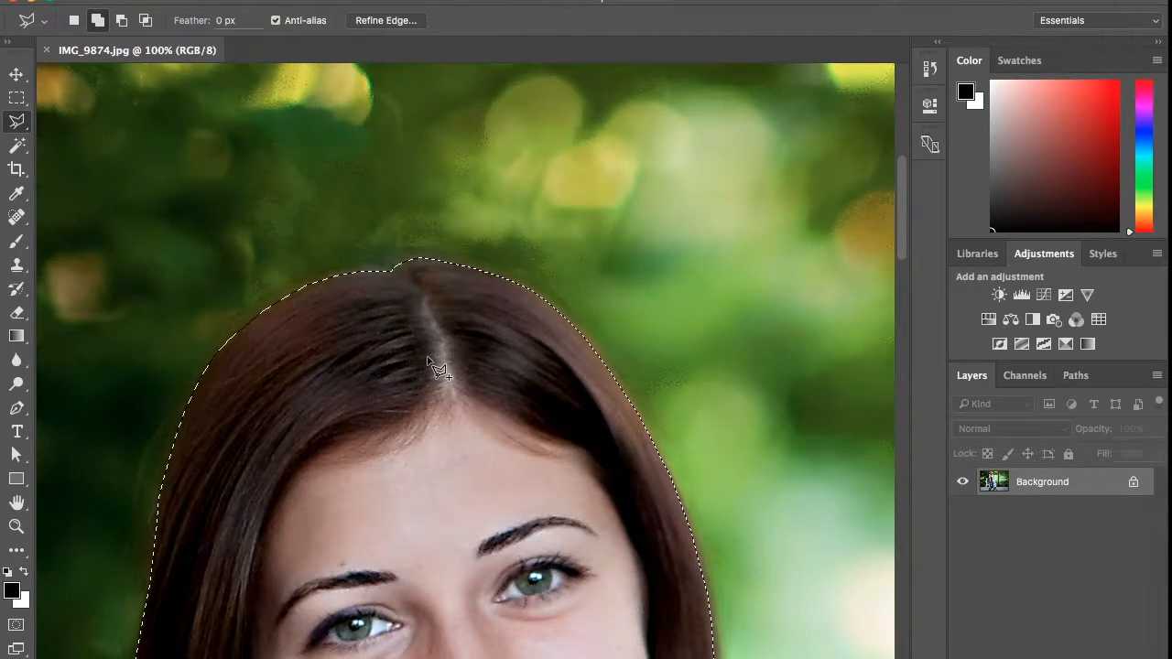
scroll(438, 368, down, 5)
scroll(437, 368, up, 6)
click(120, 20)
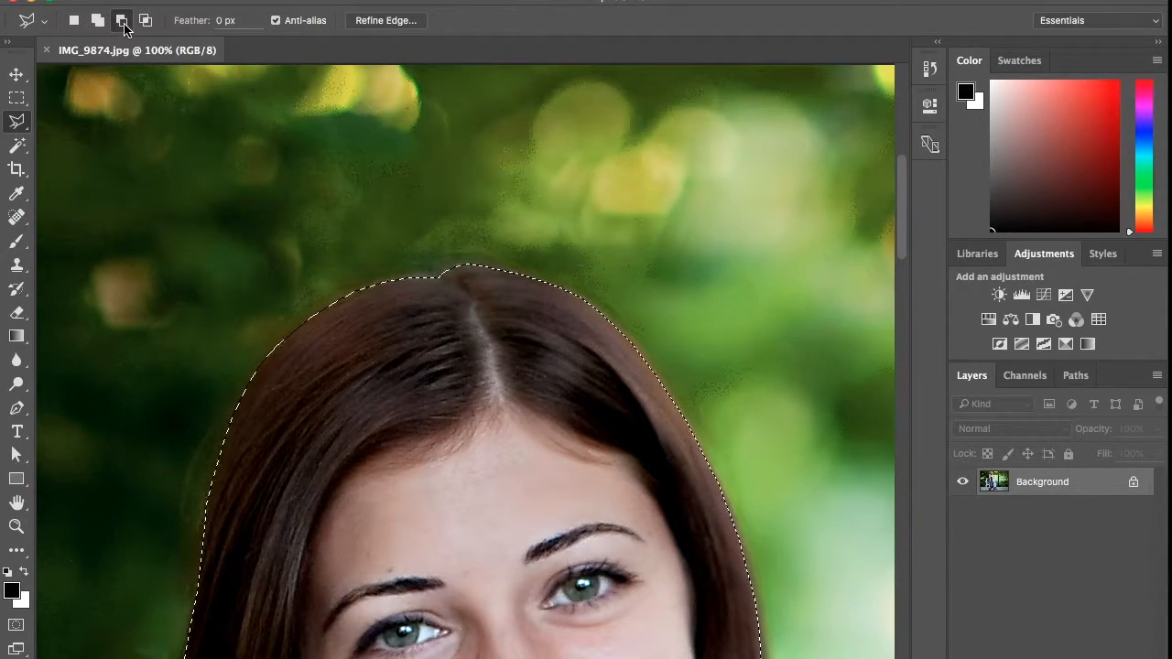
click(535, 432)
click(535, 327)
click(586, 251)
click(701, 270)
click(719, 375)
click(672, 449)
click(538, 437)
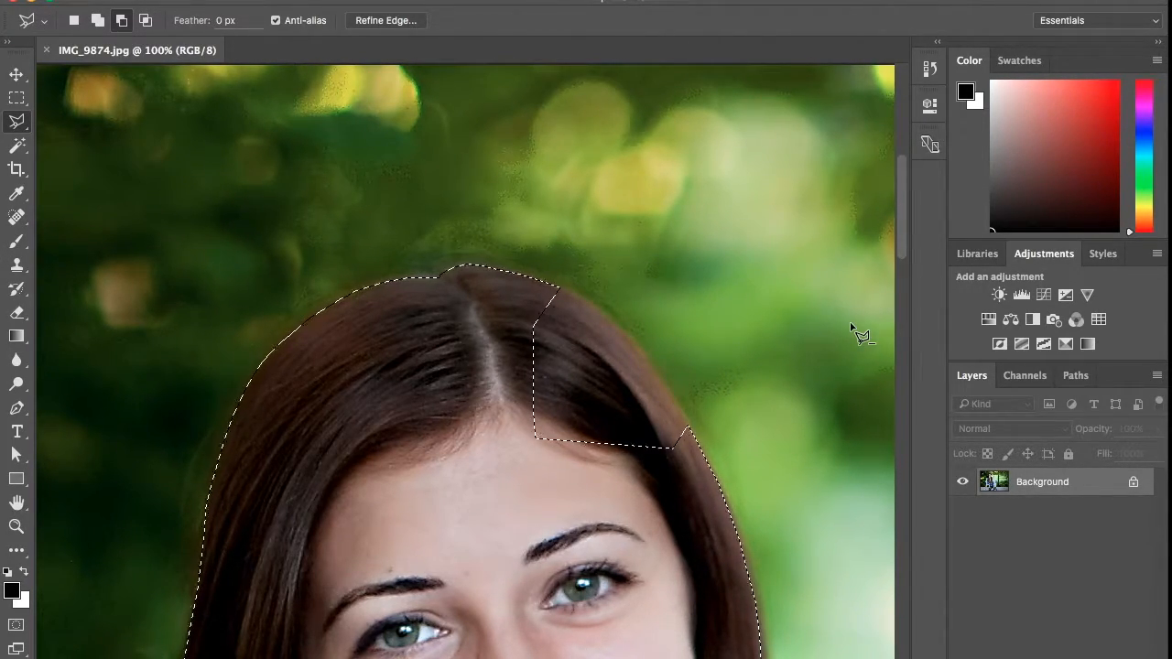
Add the removed upper-right hair area back to the selection, following the hair's outer edge with the Polygonal Lasso
scroll(621, 485, down, 3)
scroll(621, 485, right, 3)
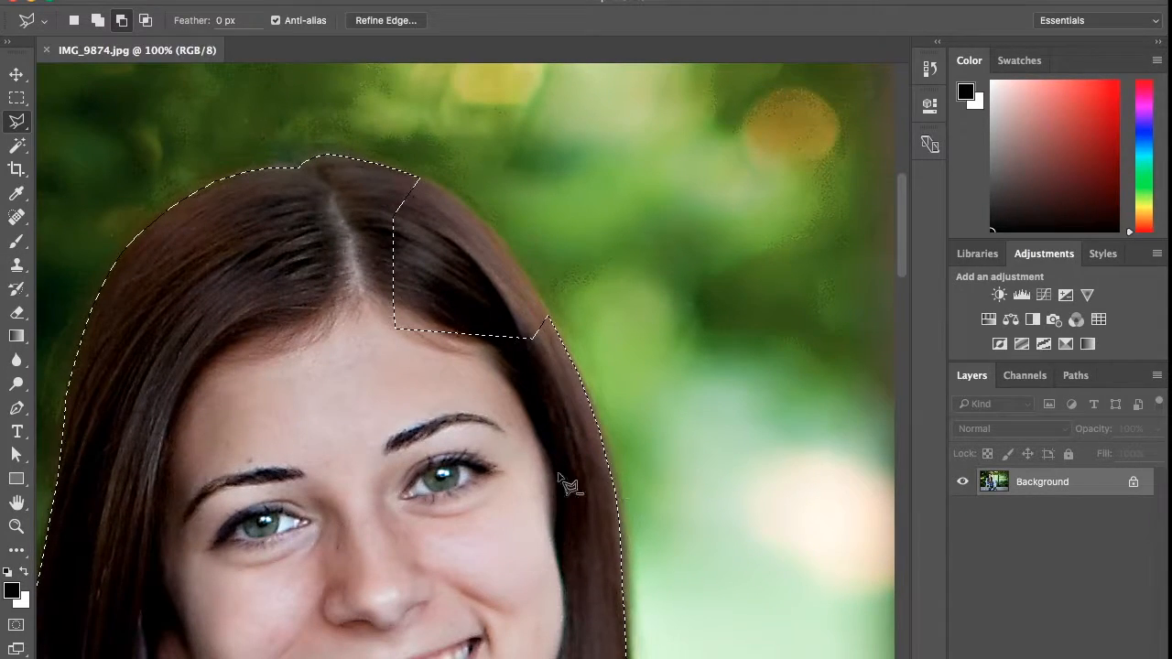
click(97, 20)
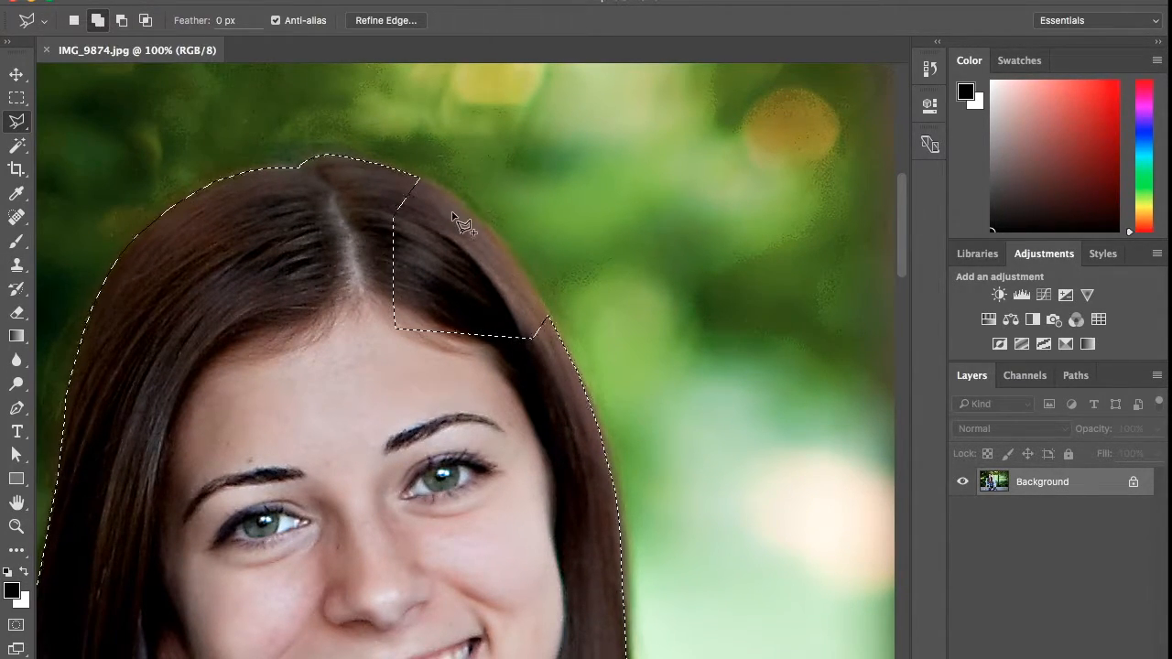
click(416, 178)
click(548, 318)
click(540, 355)
click(457, 371)
click(393, 353)
click(353, 243)
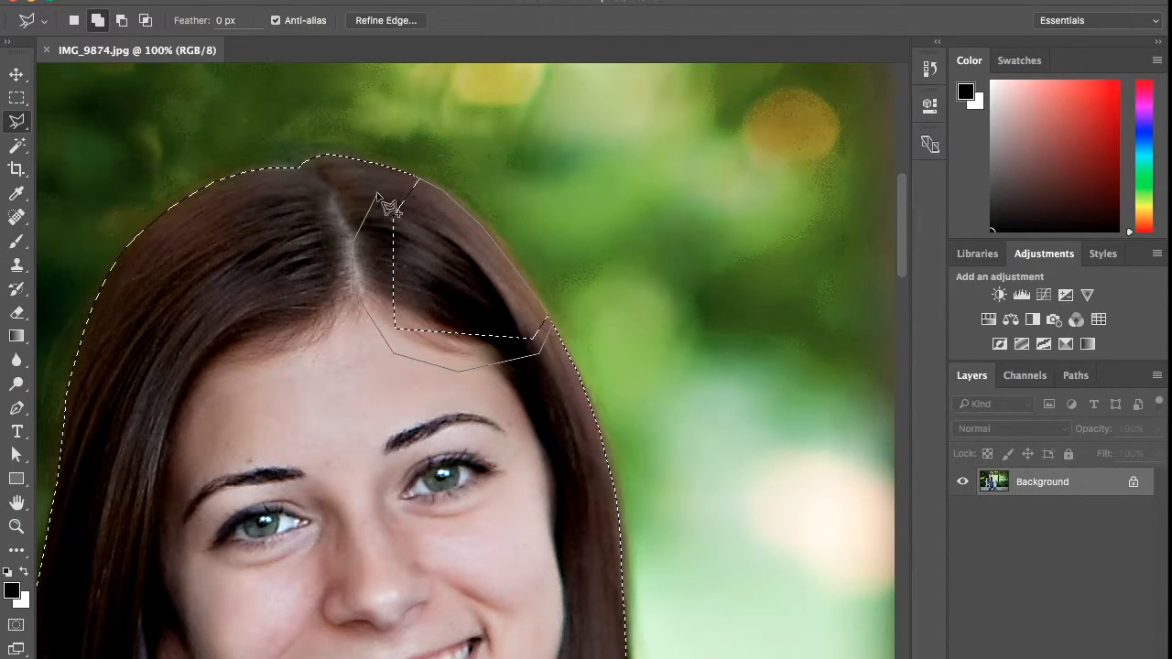
click(416, 178)
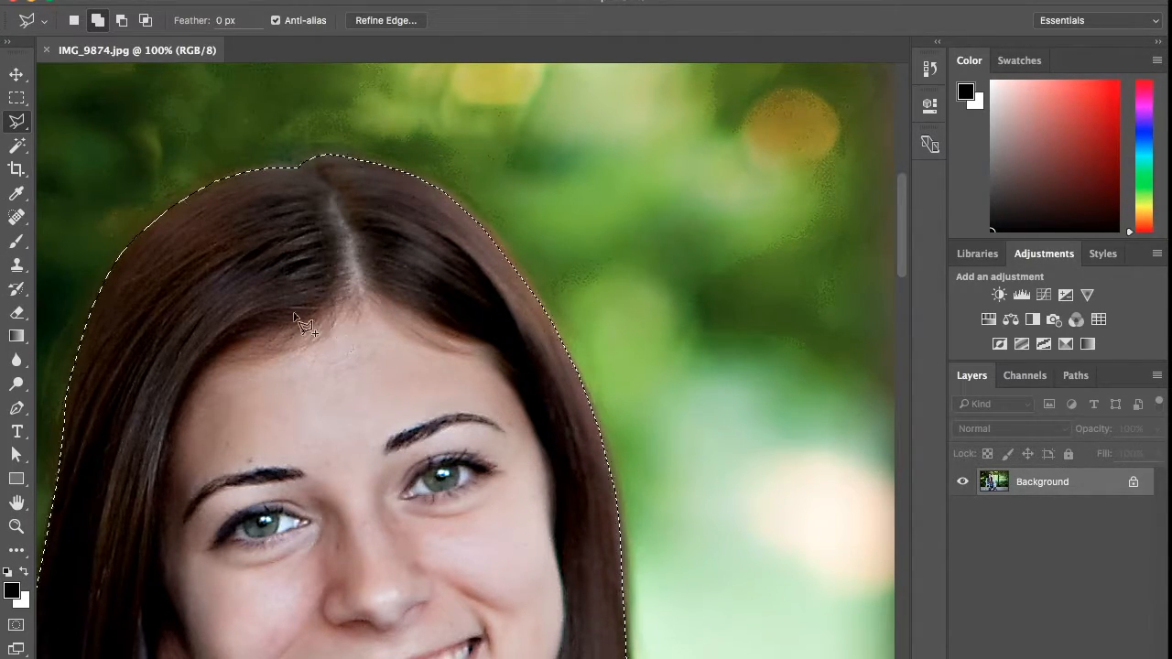
Check the selection border down the body and open Refine Edge for the selection
scroll(265, 380, down, 10)
scroll(260, 380, down, 15)
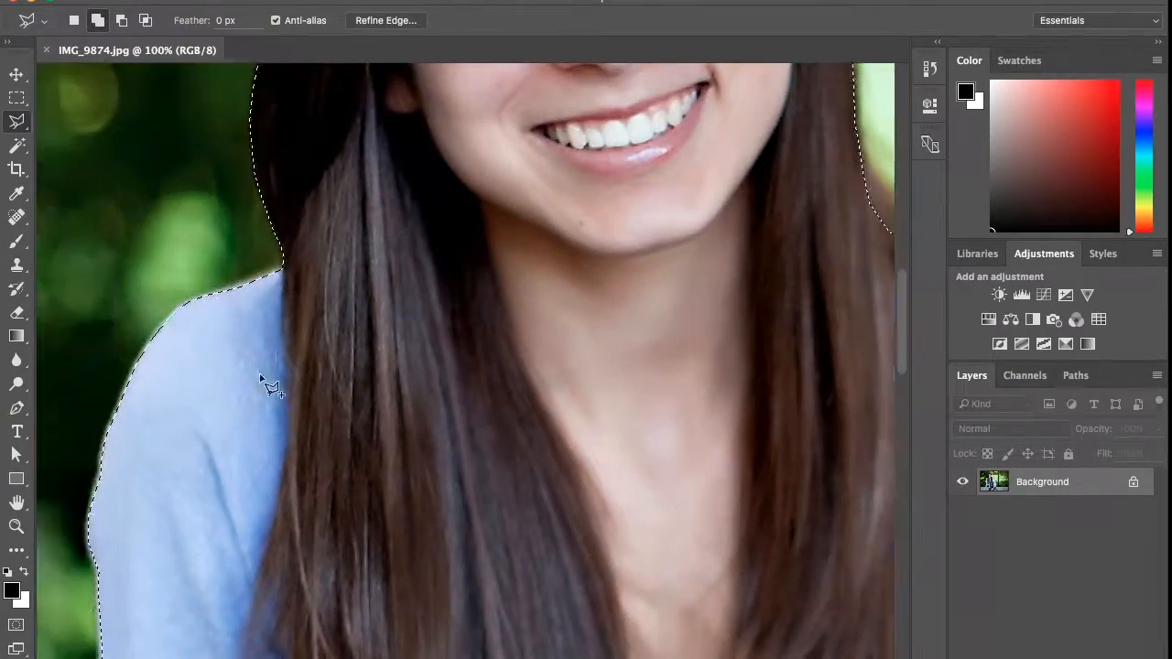
scroll(266, 384, down, 10)
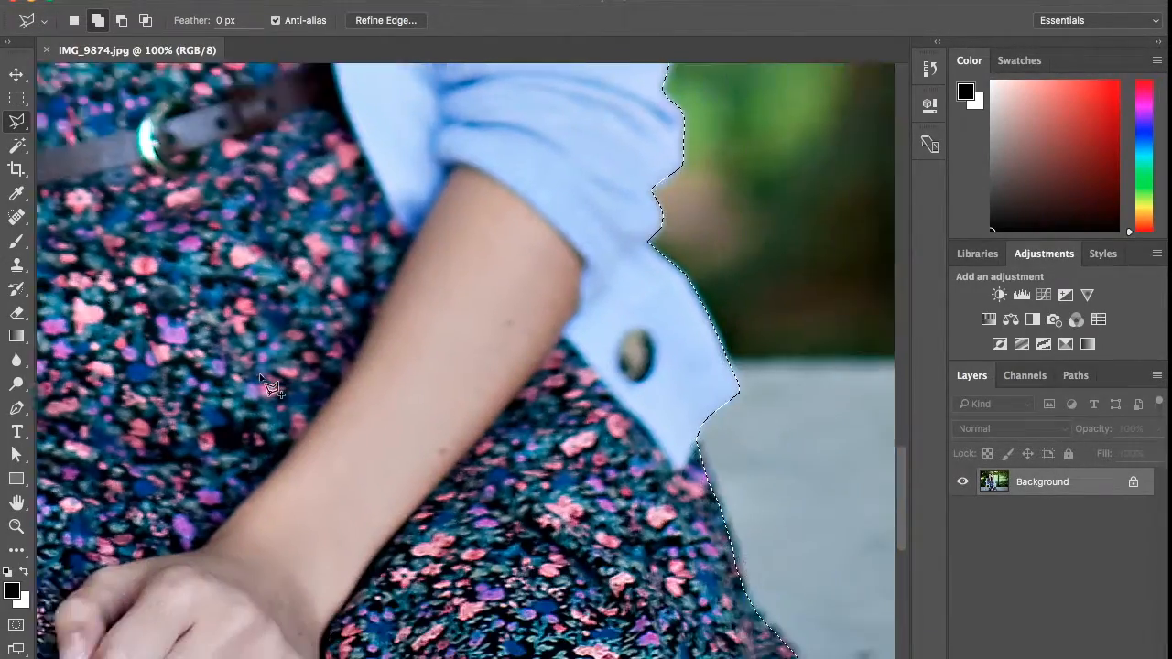
scroll(265, 384, up, 15)
scroll(265, 384, up, 20)
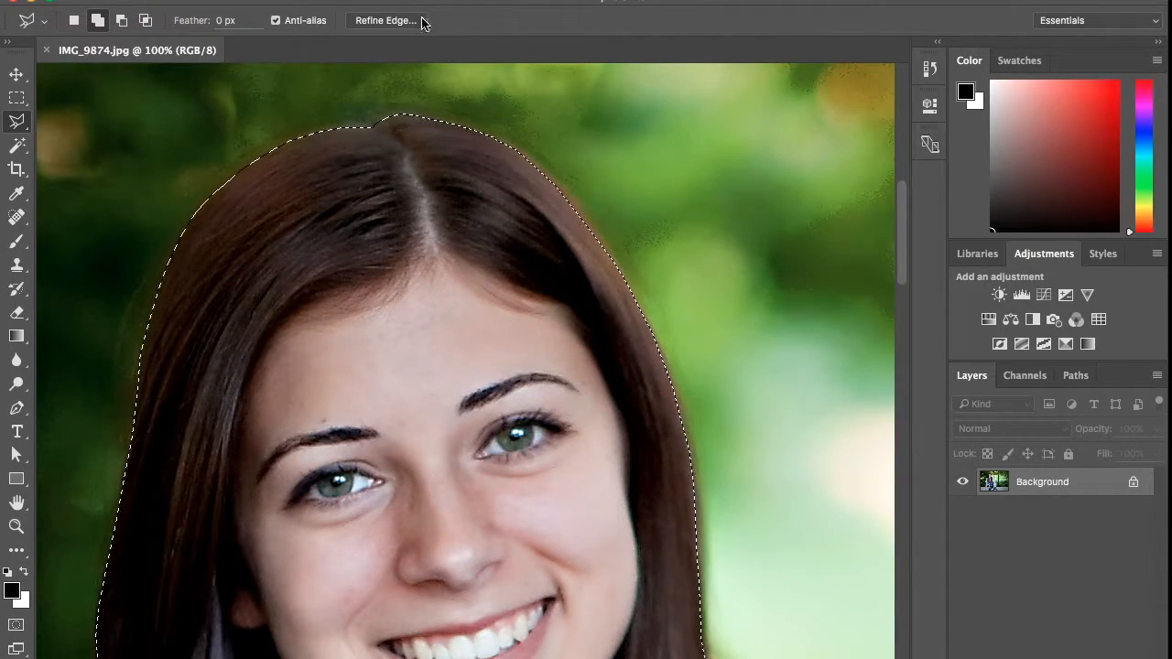
click(385, 20)
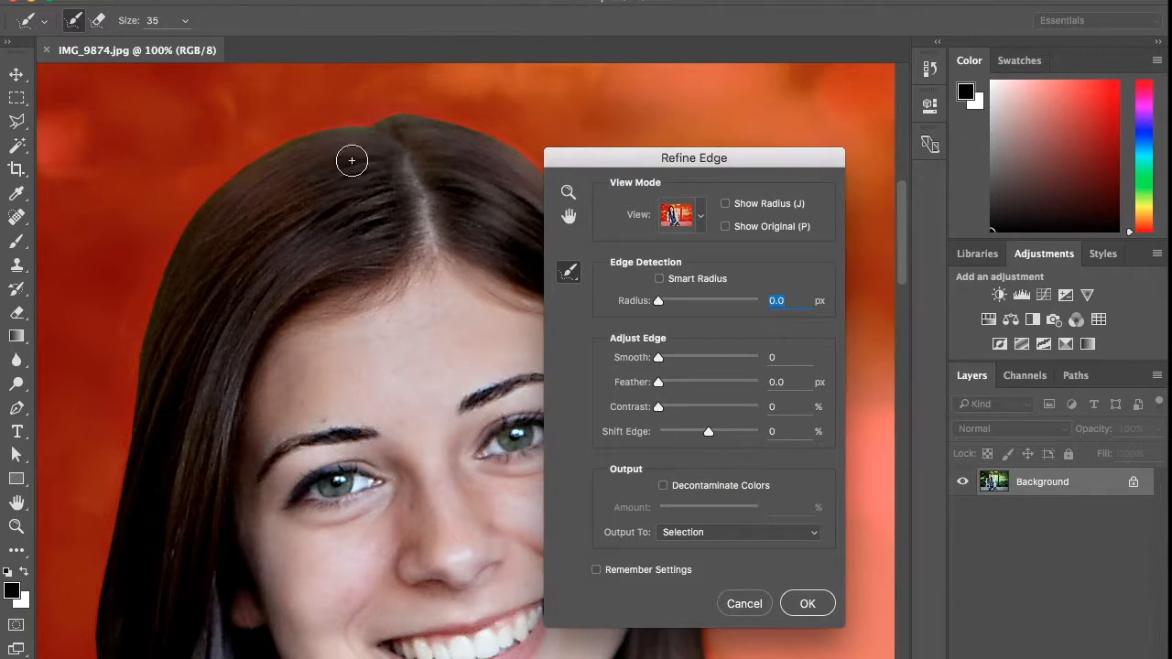
Examine the woman's hair and shoulder edges against the red overlay in the Refine Edge preview
scroll(341, 213, down, 5)
scroll(340, 212, right, 2)
scroll(340, 215, right, 2)
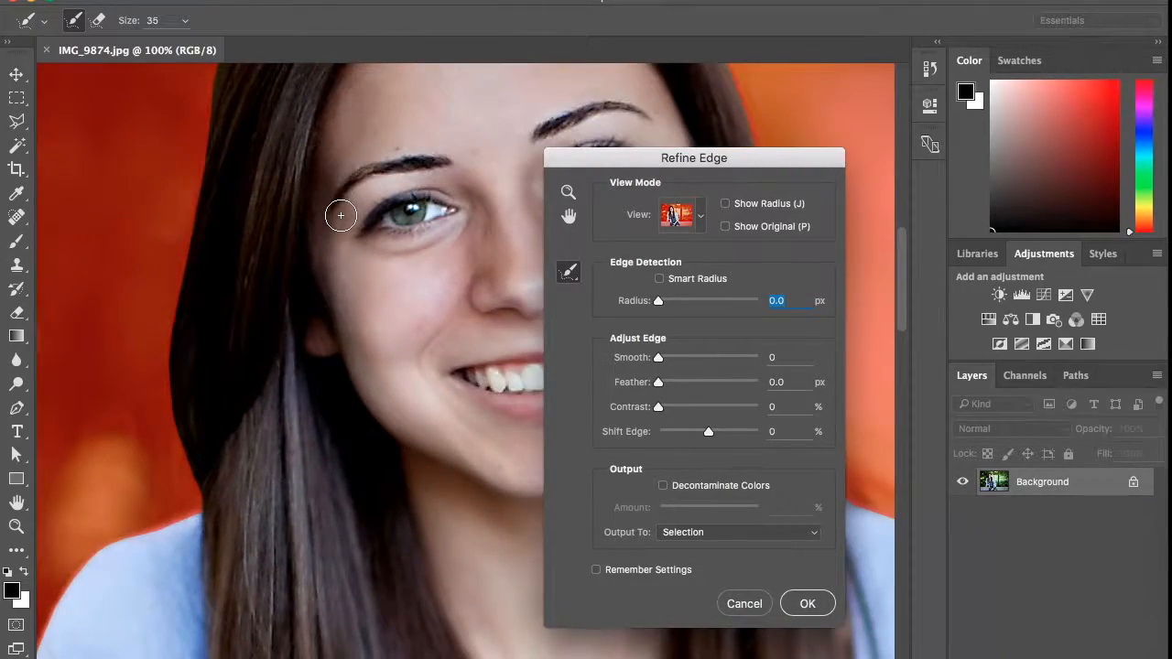
scroll(340, 215, up, 6)
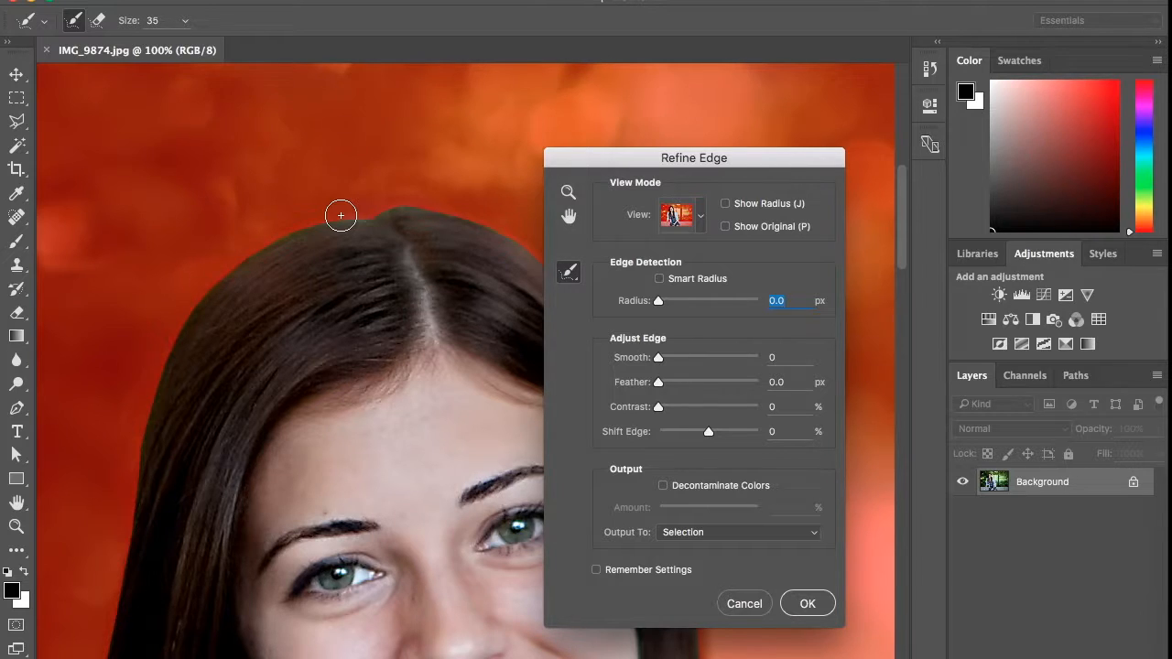
scroll(340, 215, right, 2)
scroll(340, 215, down, 3)
scroll(341, 215, up, 3)
scroll(341, 215, left, 1)
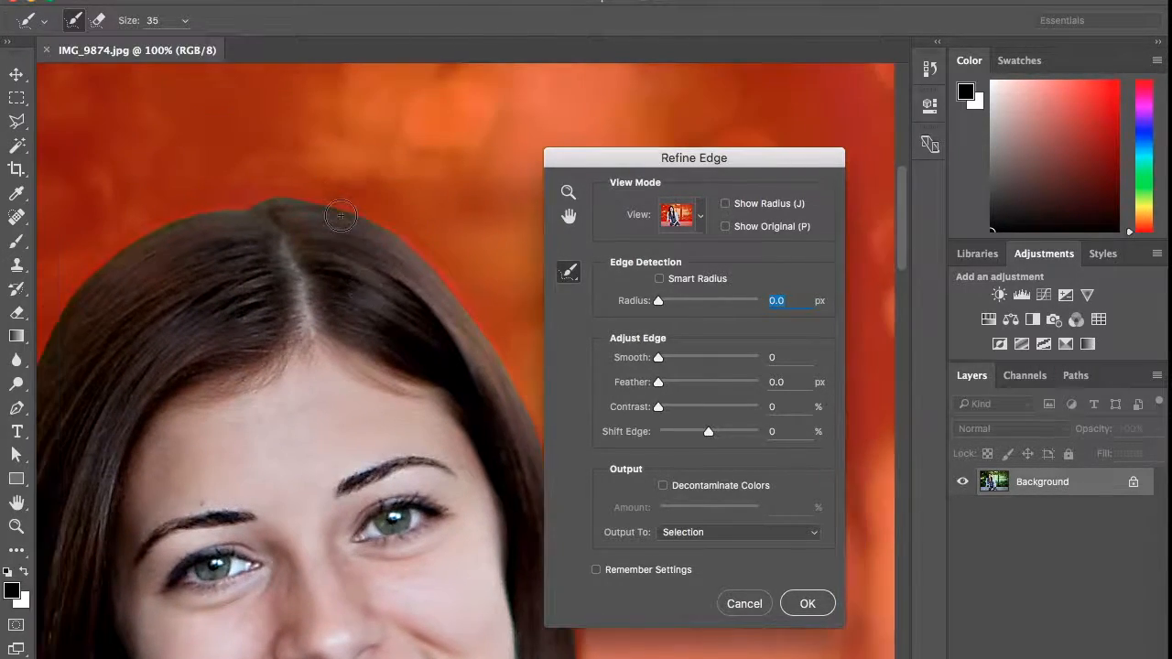
scroll(340, 215, left, 1)
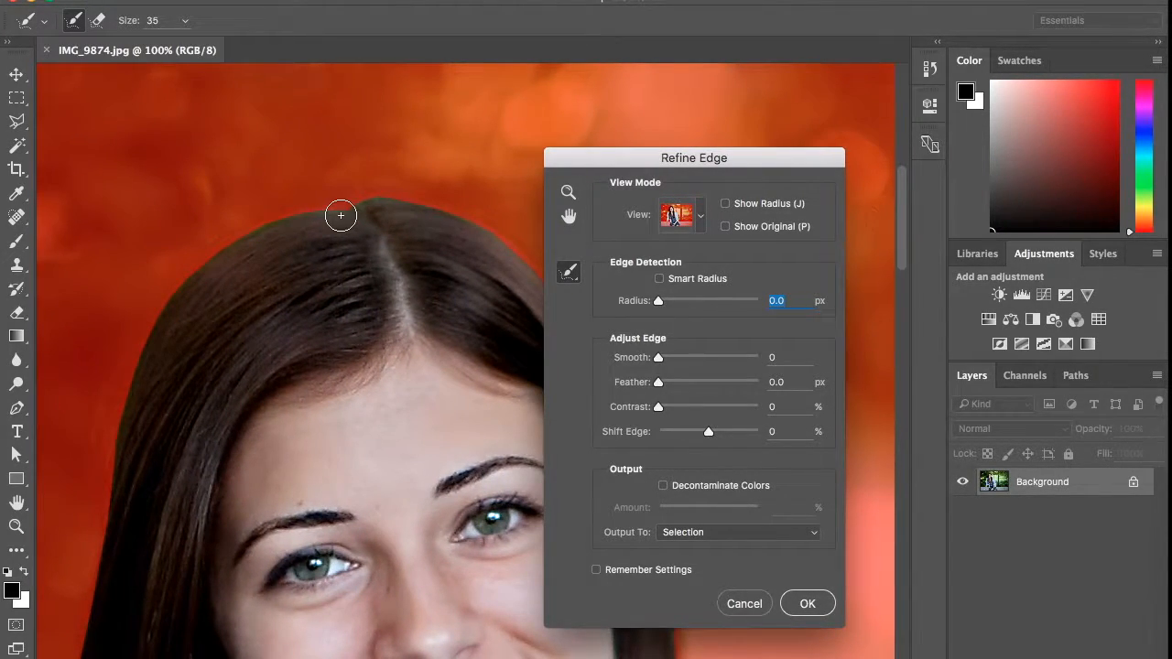
scroll(341, 215, right, 1)
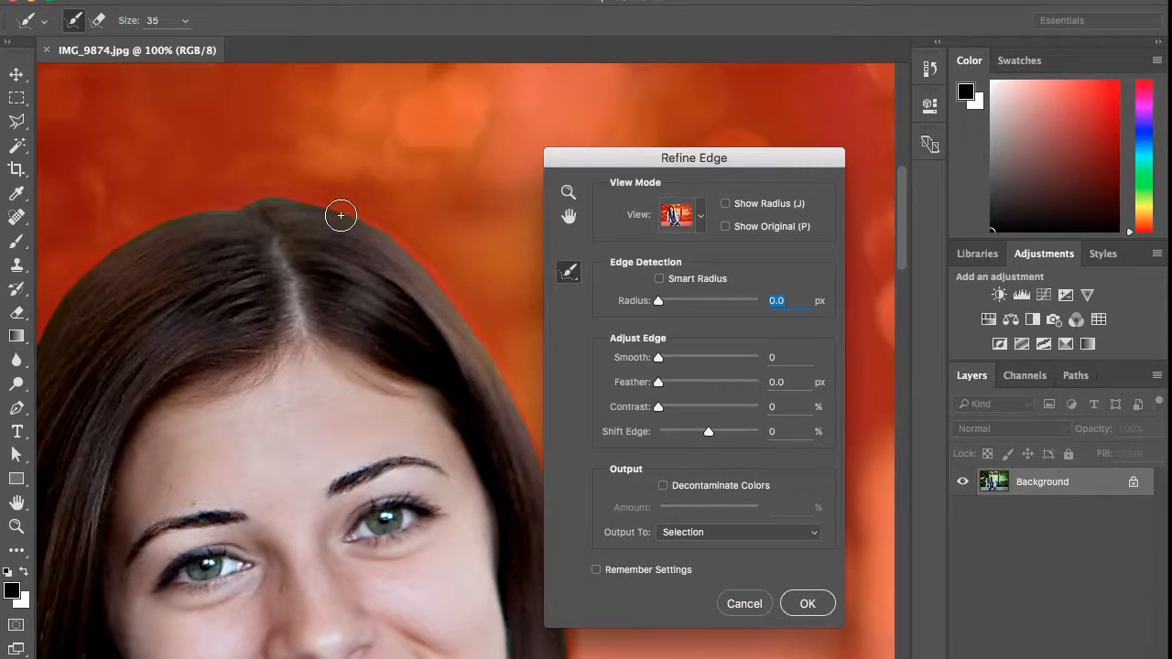
scroll(483, 307, right, 1)
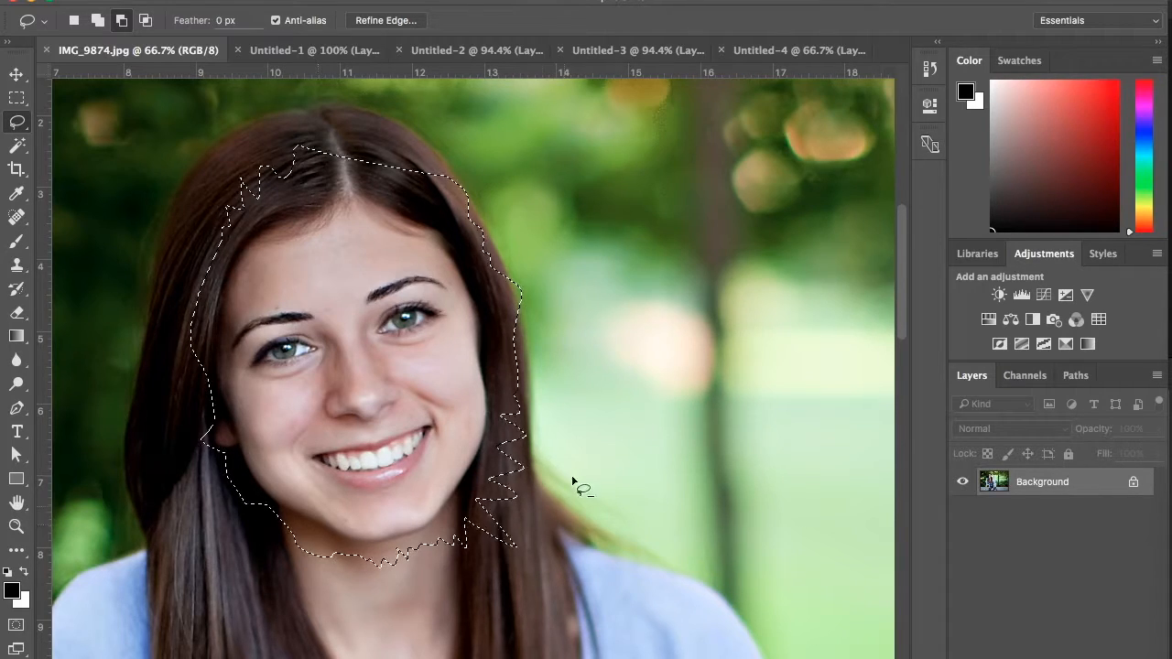
Try Smooth 100, a 2.0 px Feather and a higher Shift Edge on the jagged face selection in Refine Edge
click(392, 21)
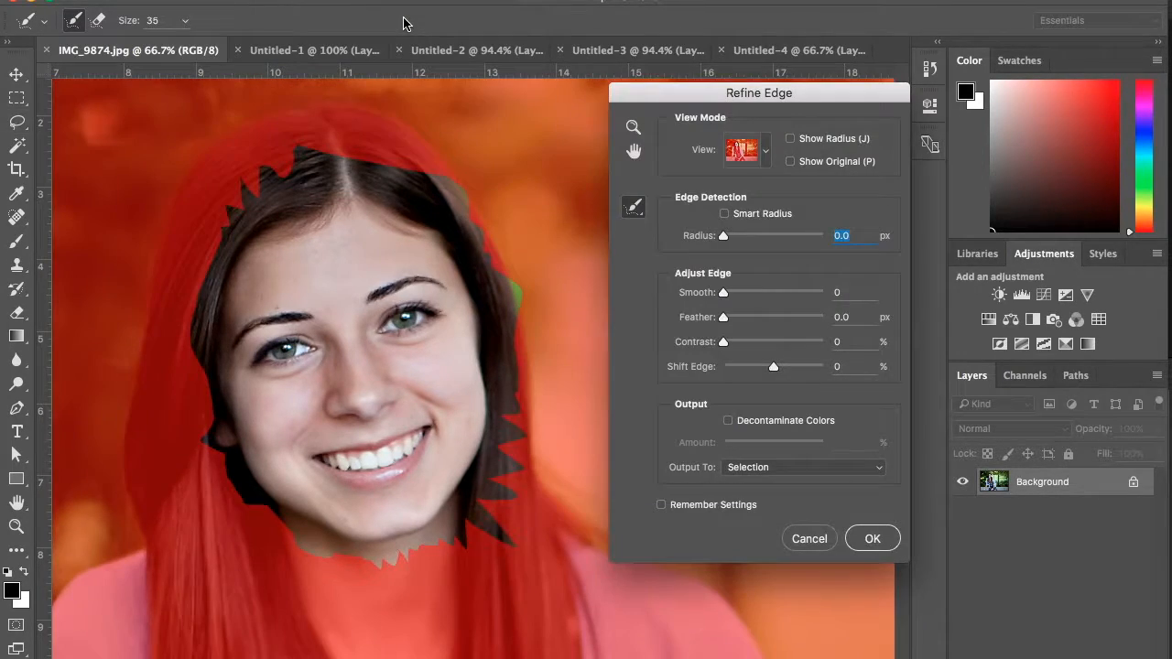
drag(723, 292, 823, 294)
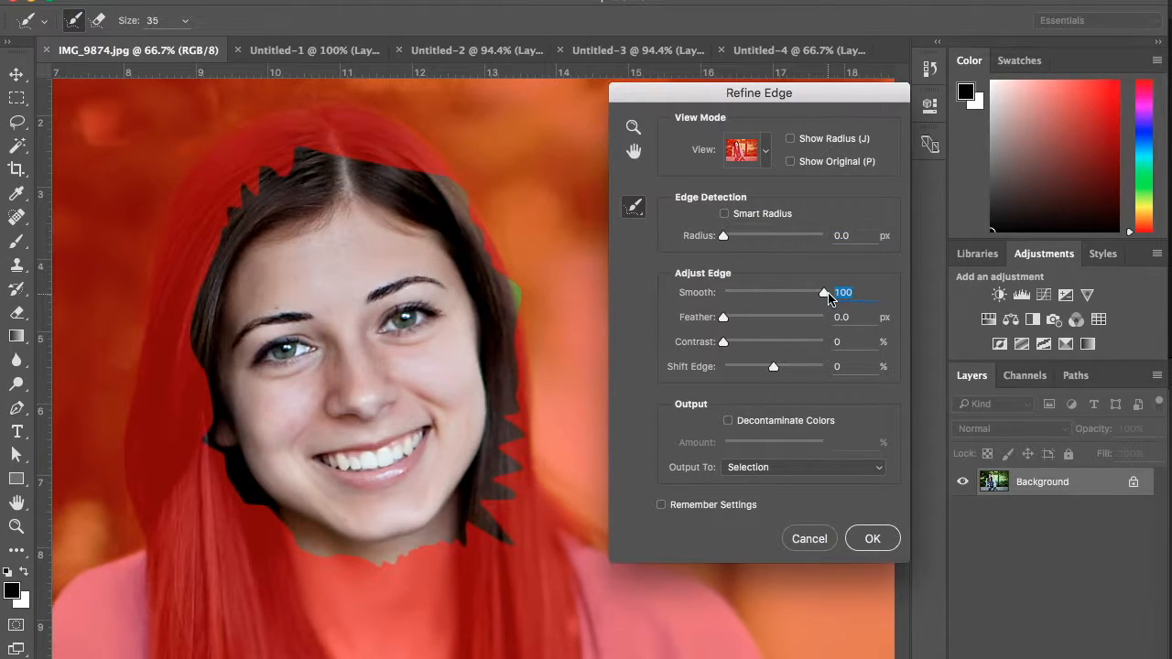
drag(822, 295, 735, 318)
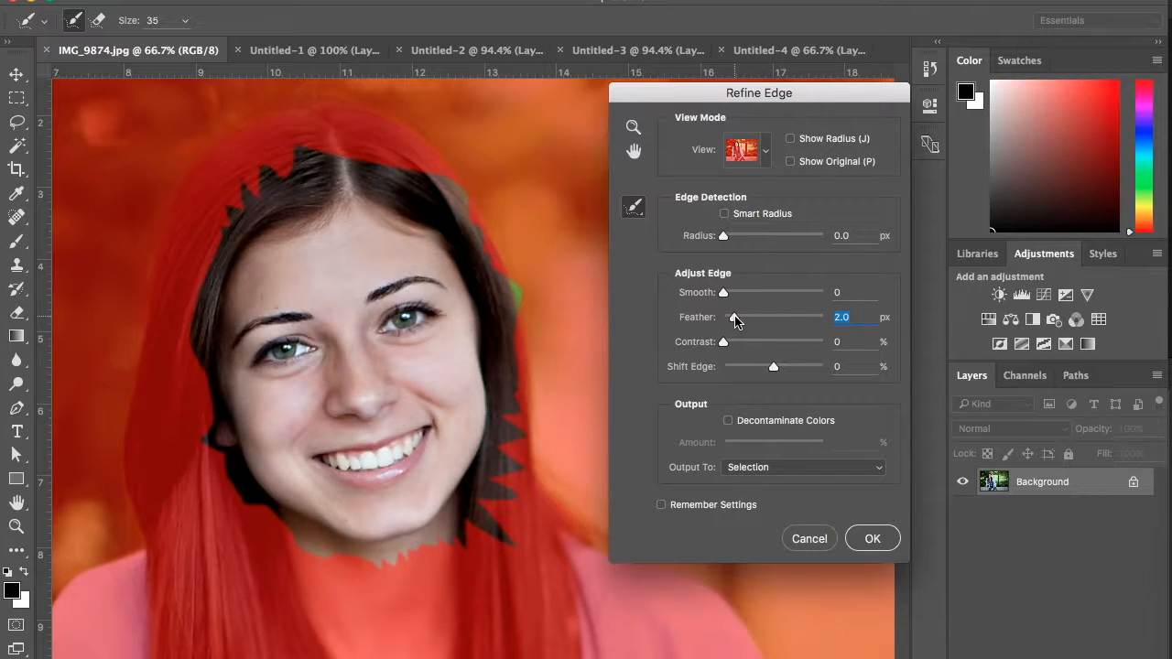
drag(735, 317, 710, 319)
drag(772, 368, 826, 371)
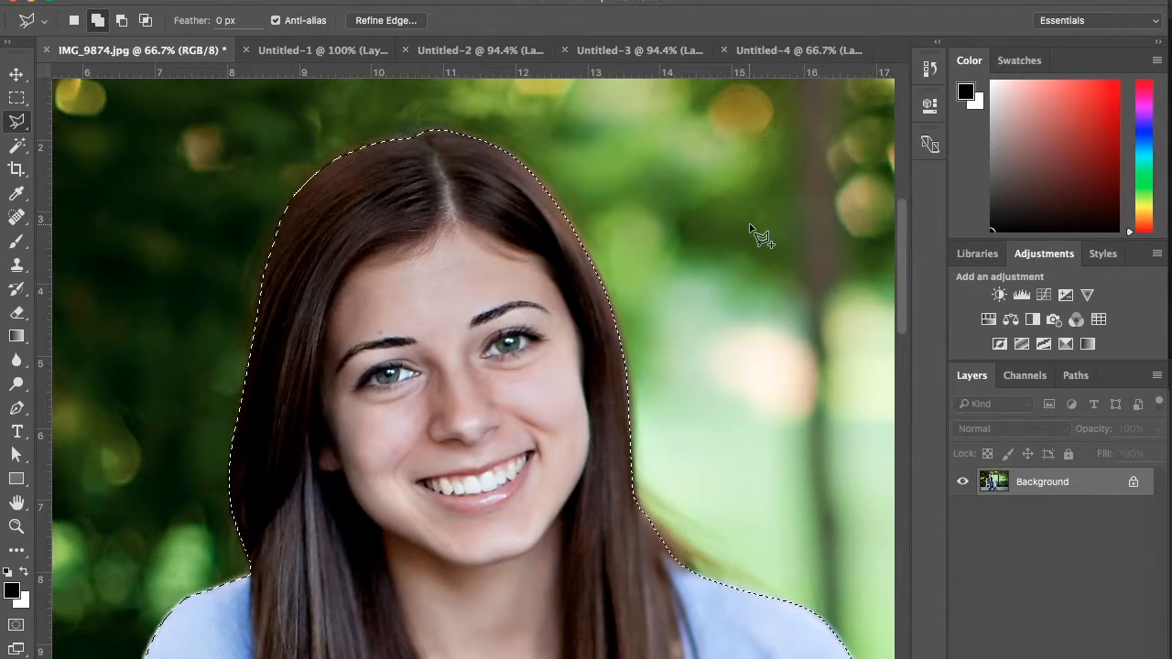
Open Refine Edge for the full selection of the woman and set Smooth to 15, checking the edges down her body
click(396, 24)
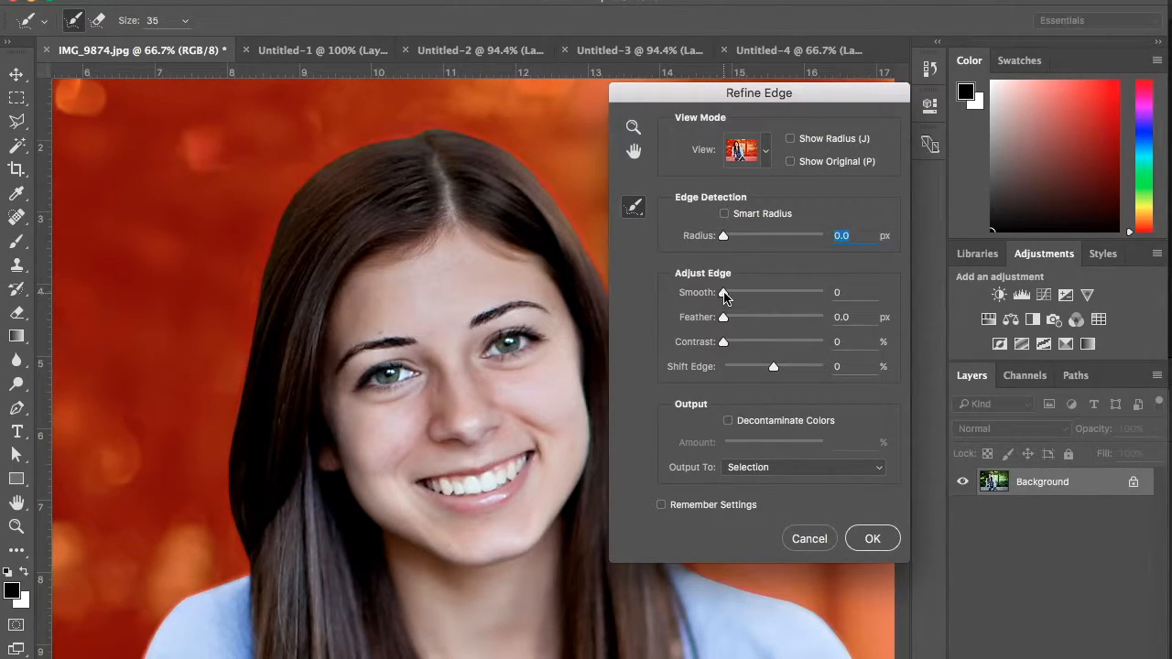
drag(723, 293, 734, 294)
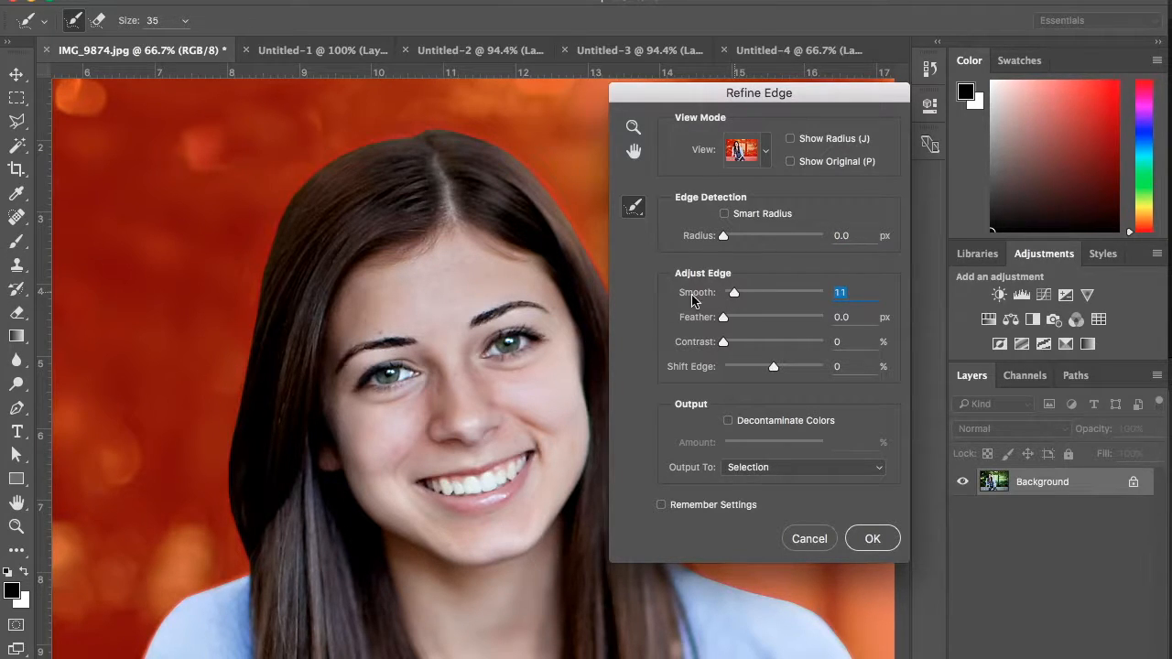
scroll(496, 338, down, 10)
scroll(496, 338, down, 10)
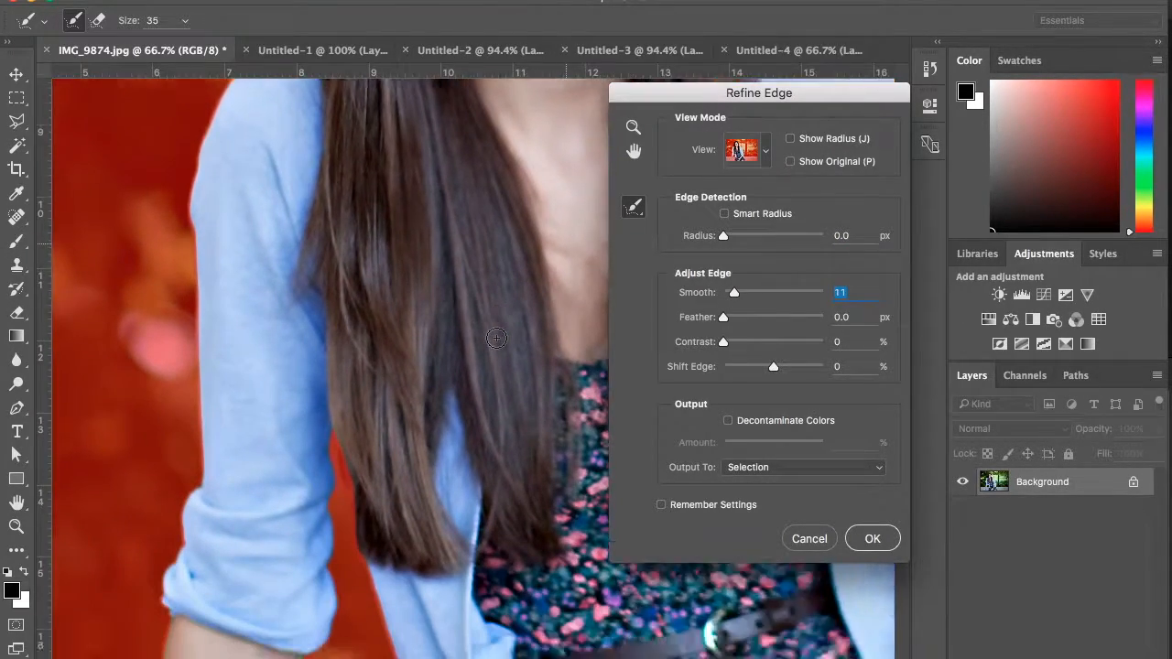
drag(732, 297, 741, 297)
scroll(472, 383, down, 15)
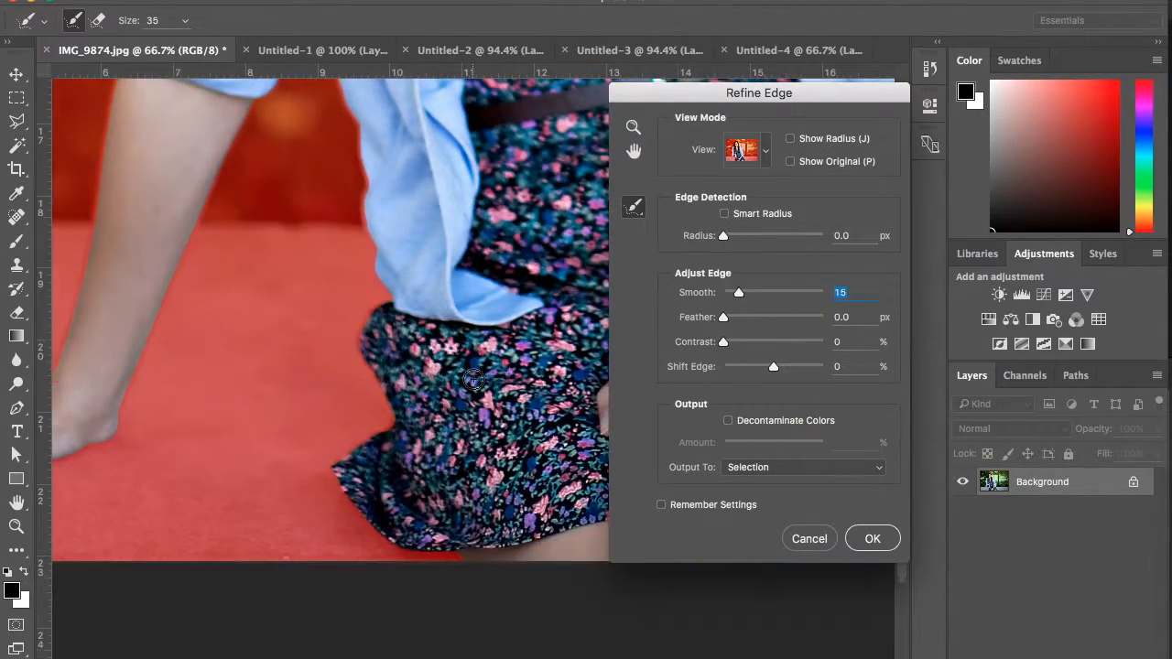
scroll(473, 379, up, 15)
scroll(472, 379, right, 5)
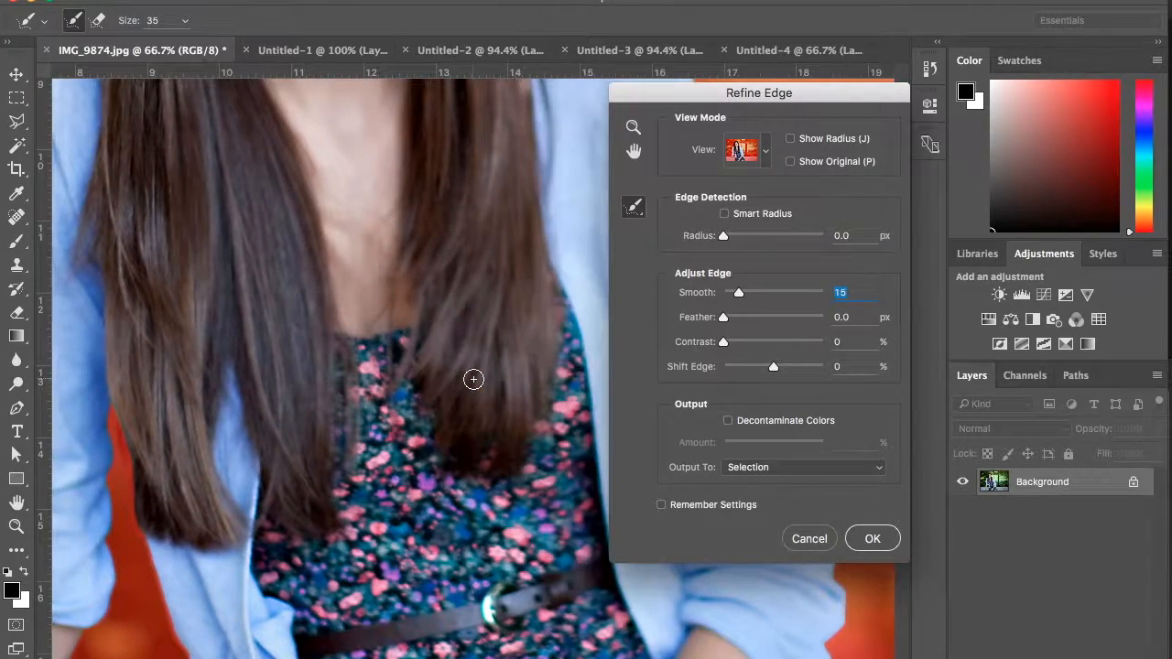
Set the Feather to 0.1 px and apply the refined edge to the selection
click(855, 316)
text(0)
scroll(393, 392, up, 3)
scroll(392, 391, up, 10)
scroll(392, 392, left, 2)
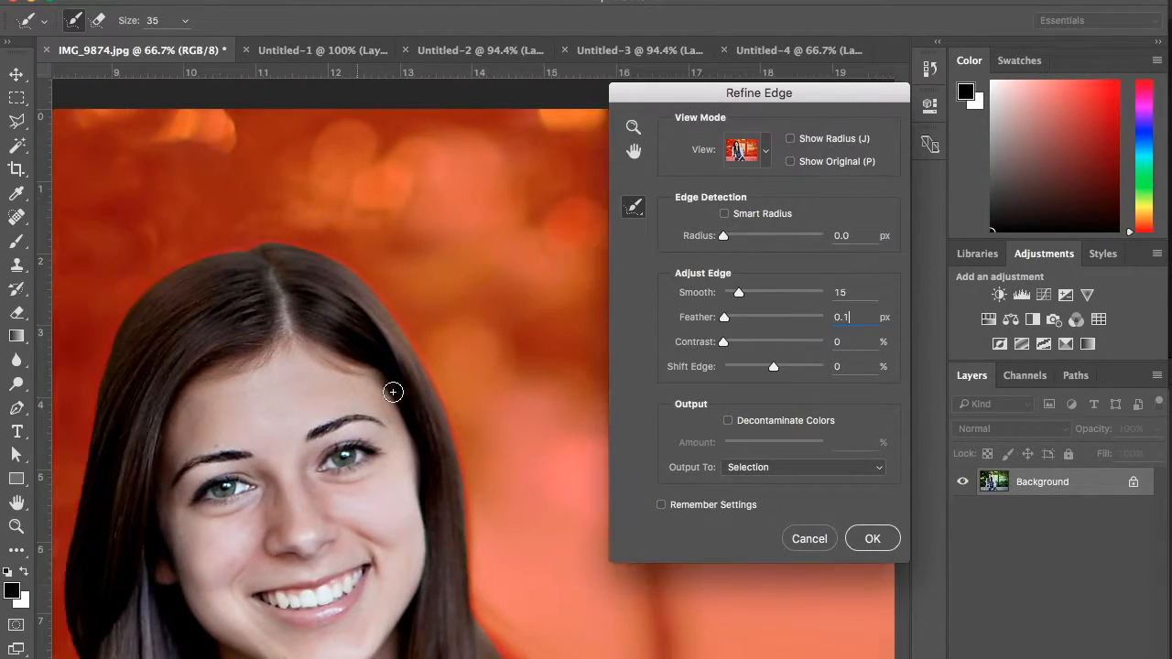
scroll(392, 391, down, 1)
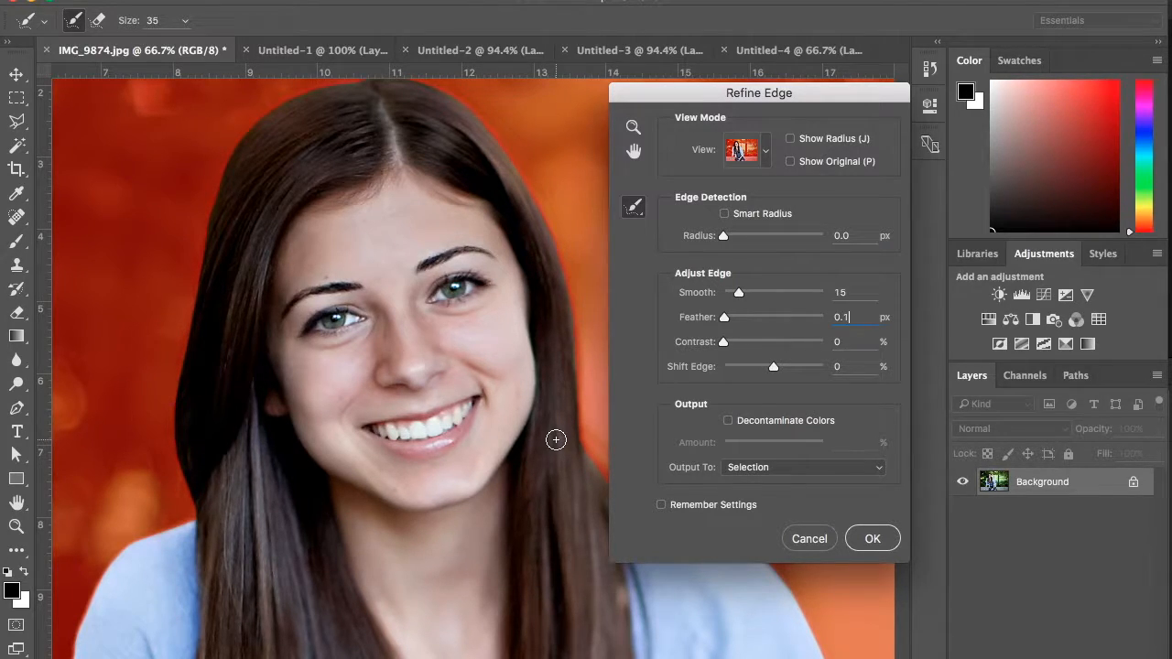
click(885, 538)
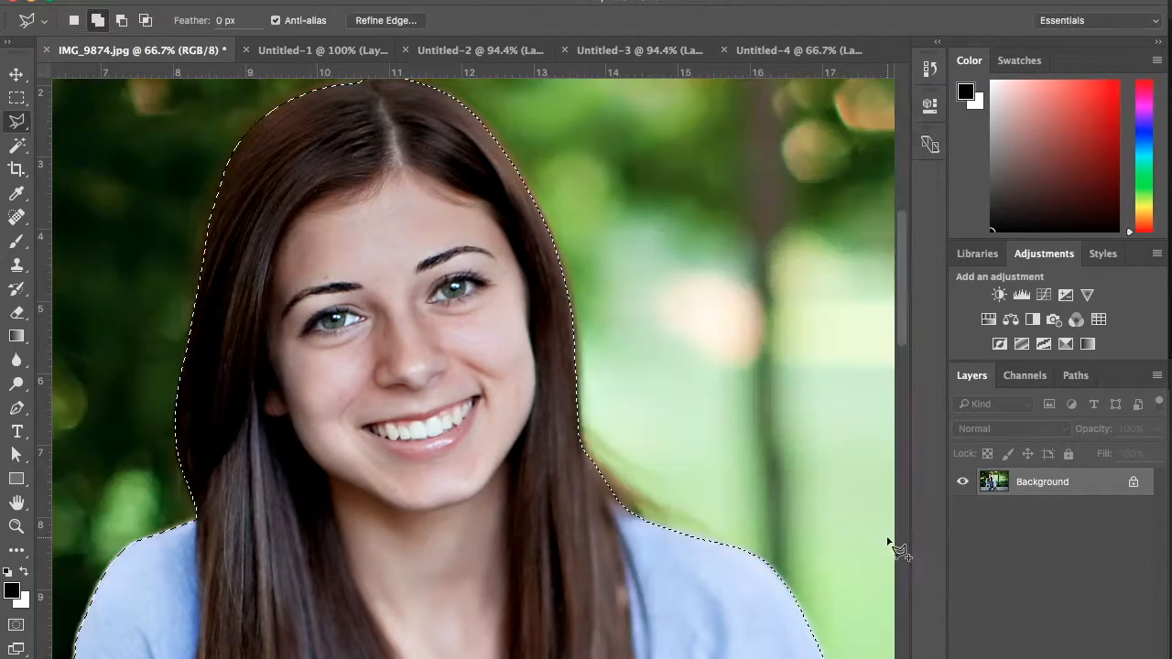
Copy the selected woman to the clipboard
scroll(823, 445, up, 1)
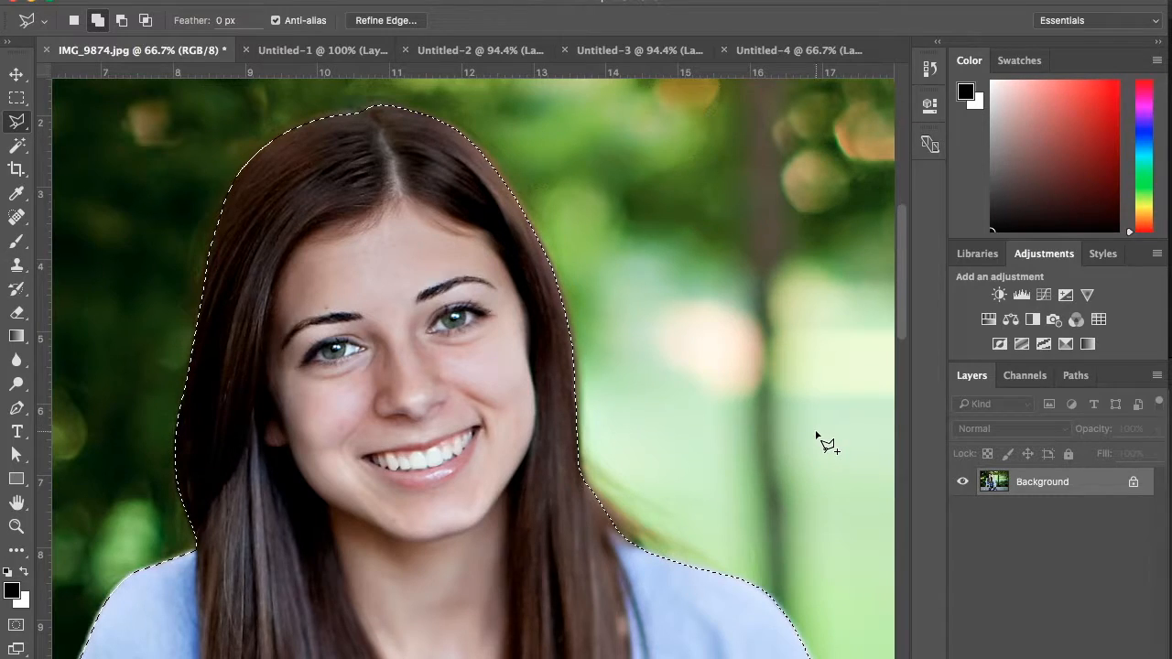
click(203, 1)
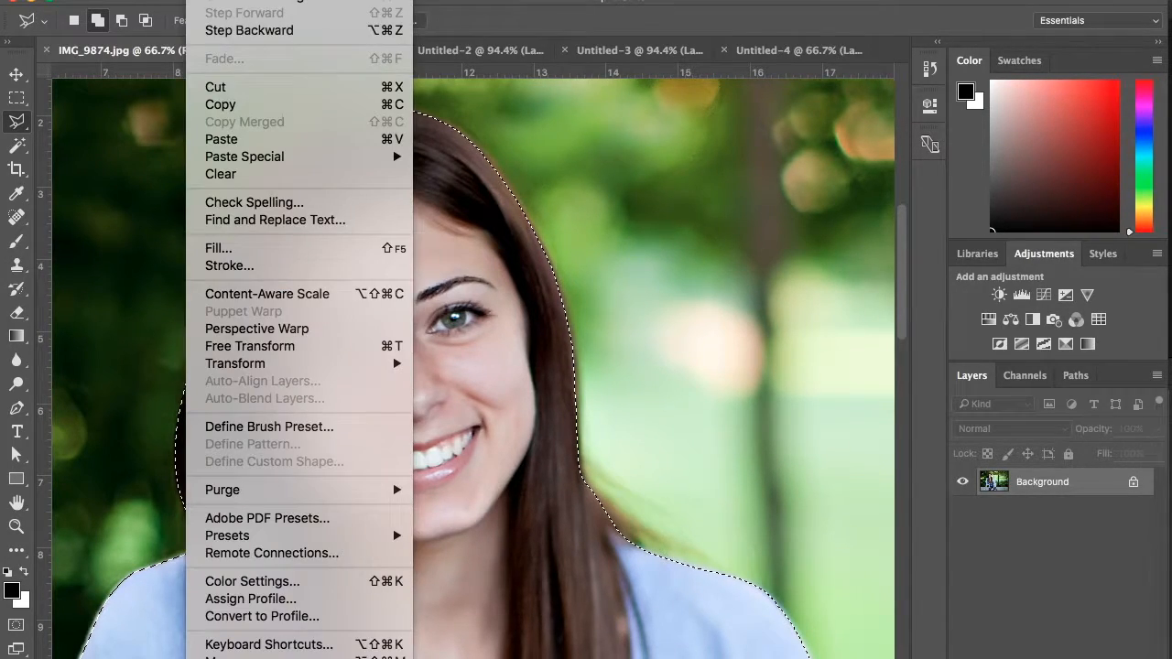
click(249, 108)
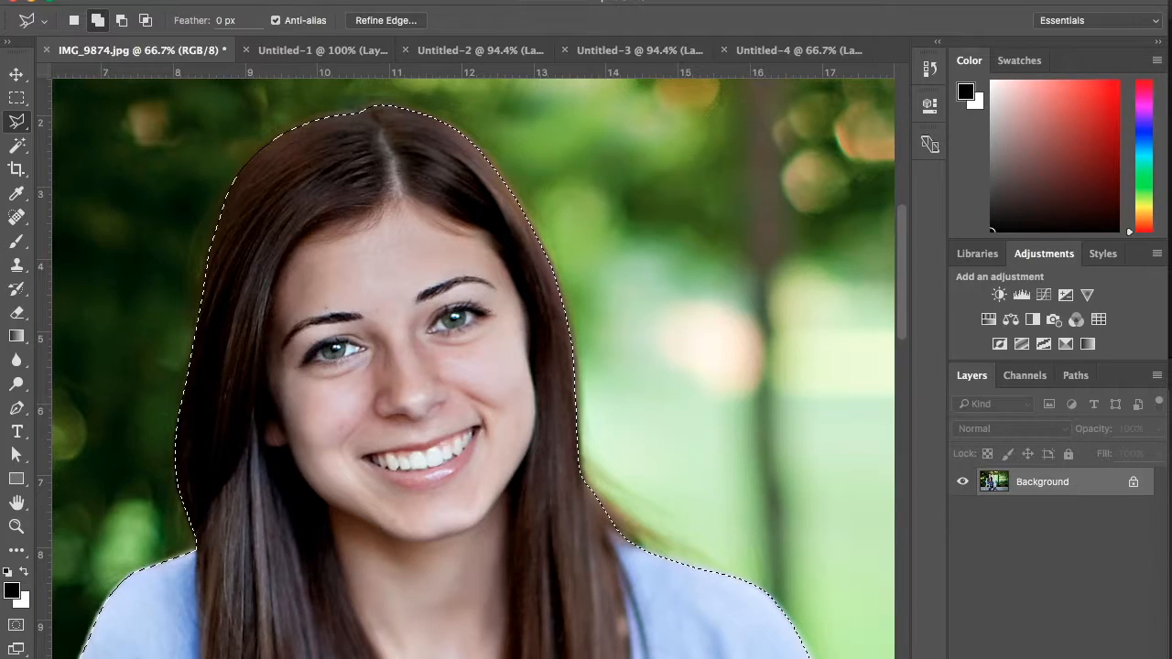
Create a clipboard-sized document of 2105 × 2507 pixels with transparent background contents and paste the cut-out woman into it
click(180, 2)
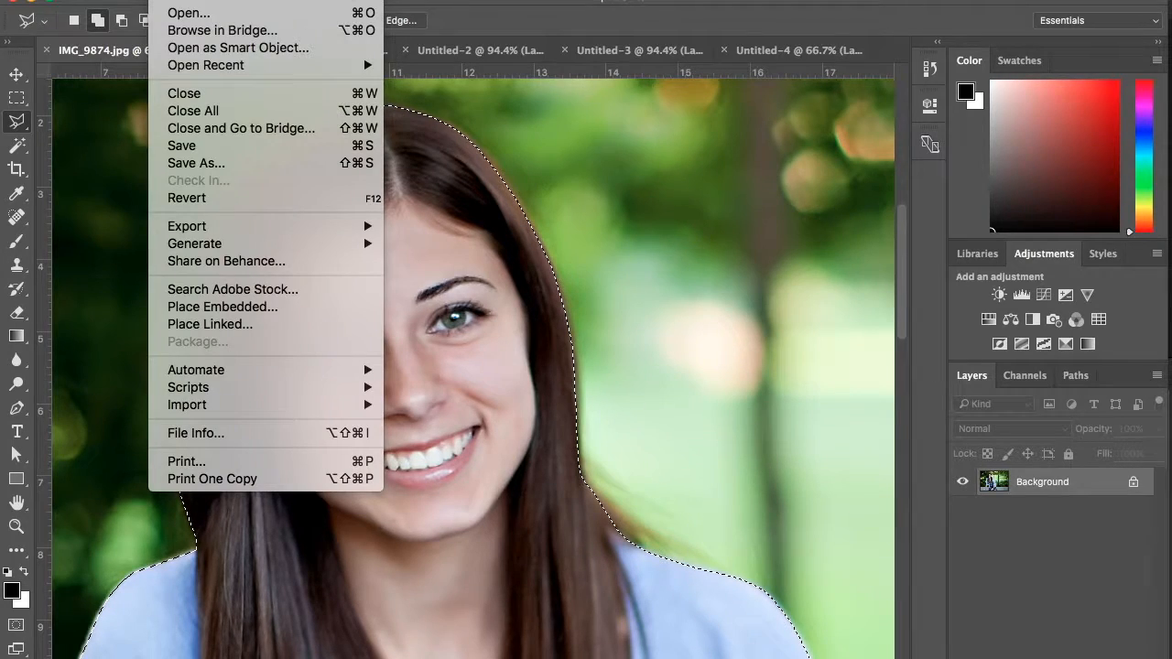
click(550, 127)
key(super+n)
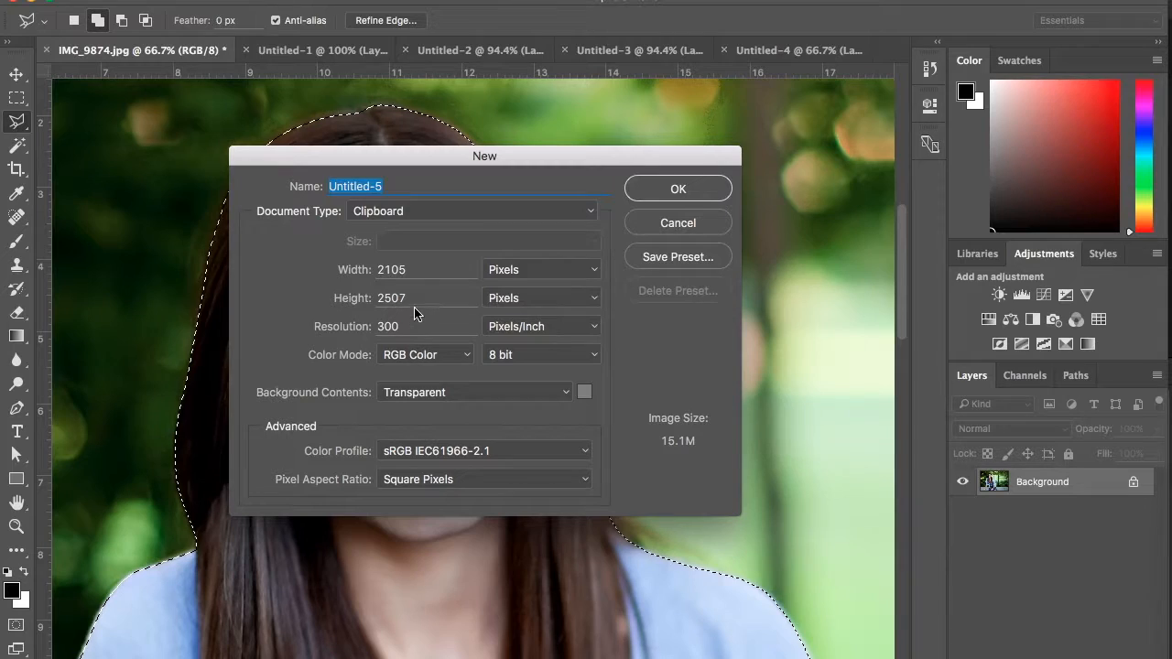
click(521, 392)
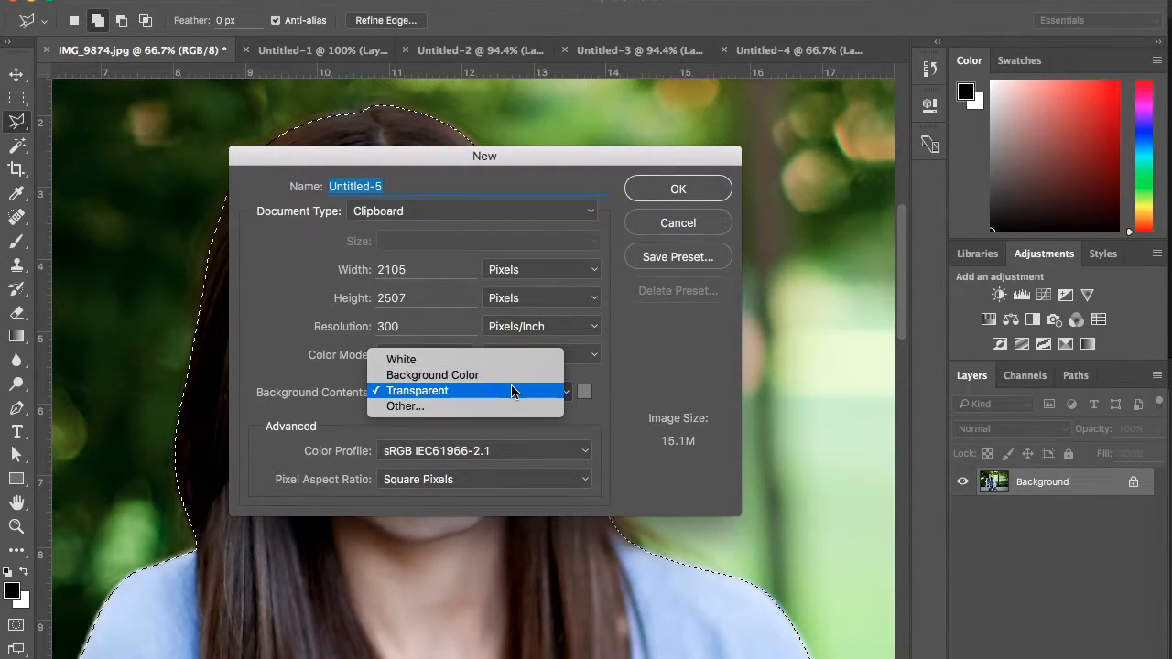
click(510, 391)
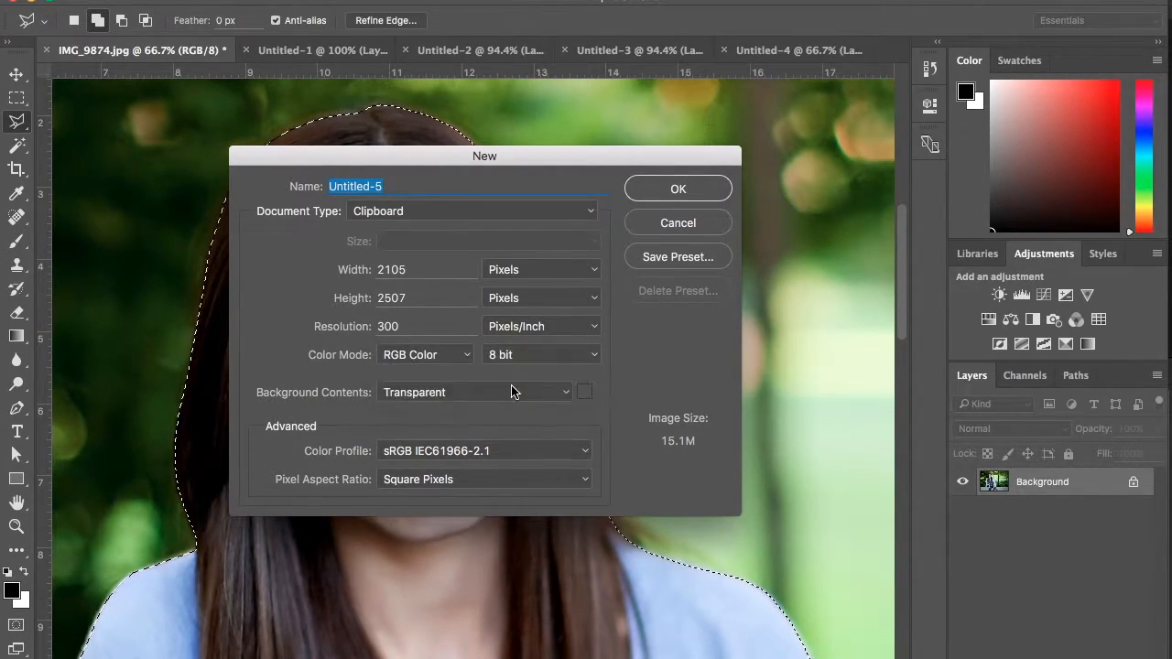
click(679, 190)
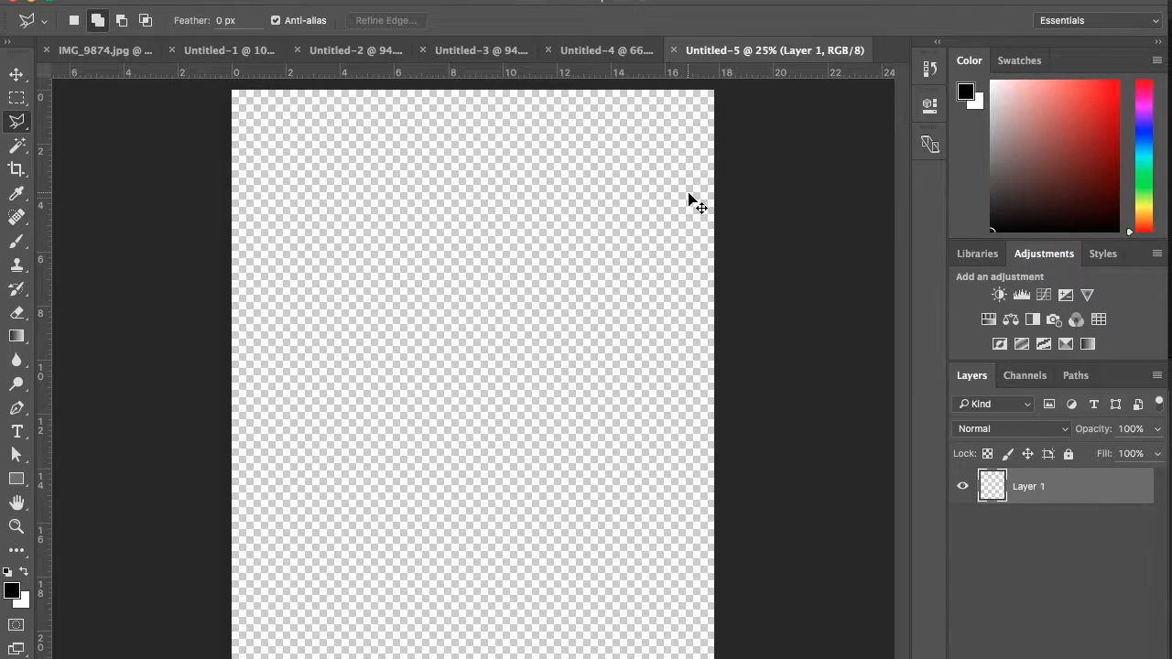
key(super+v)
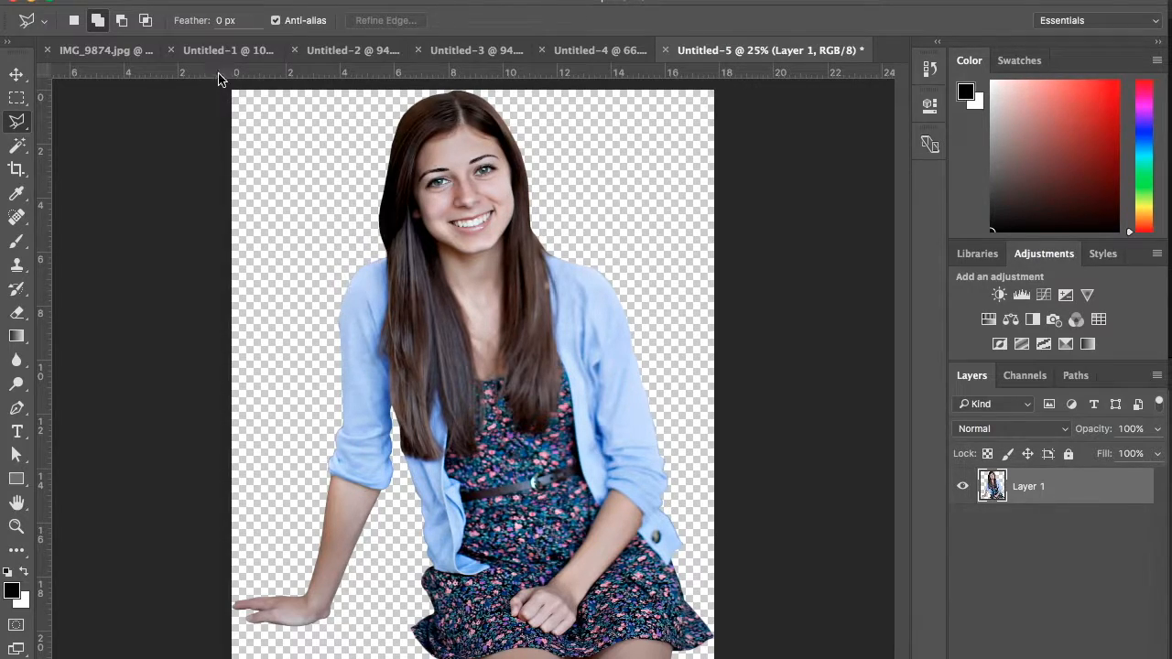
Save a copy of the cut-out to the Desktop as Untitled-5.png in PNG format with Smallest / Slow compression and no interlacing
click(162, 1)
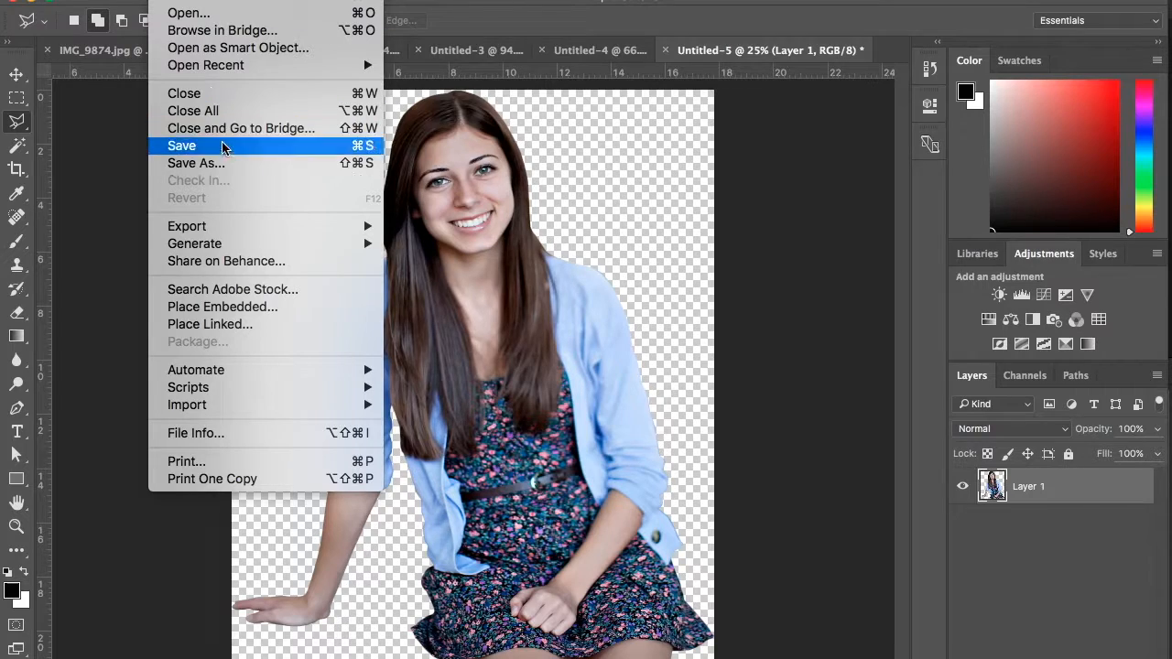
click(226, 167)
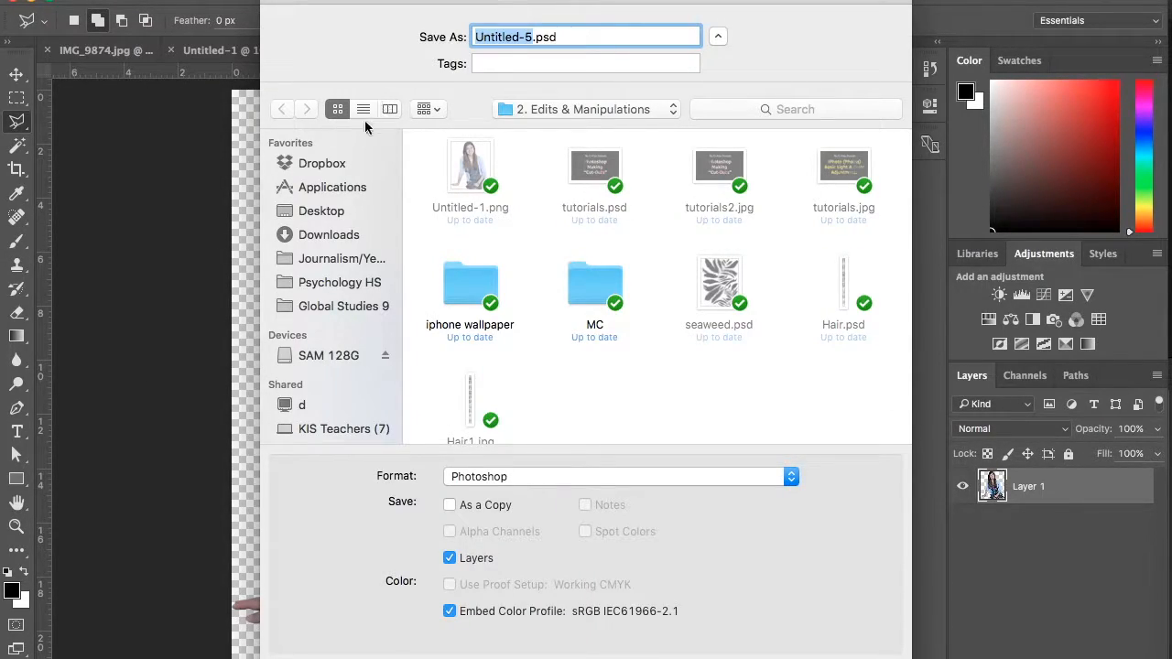
click(335, 210)
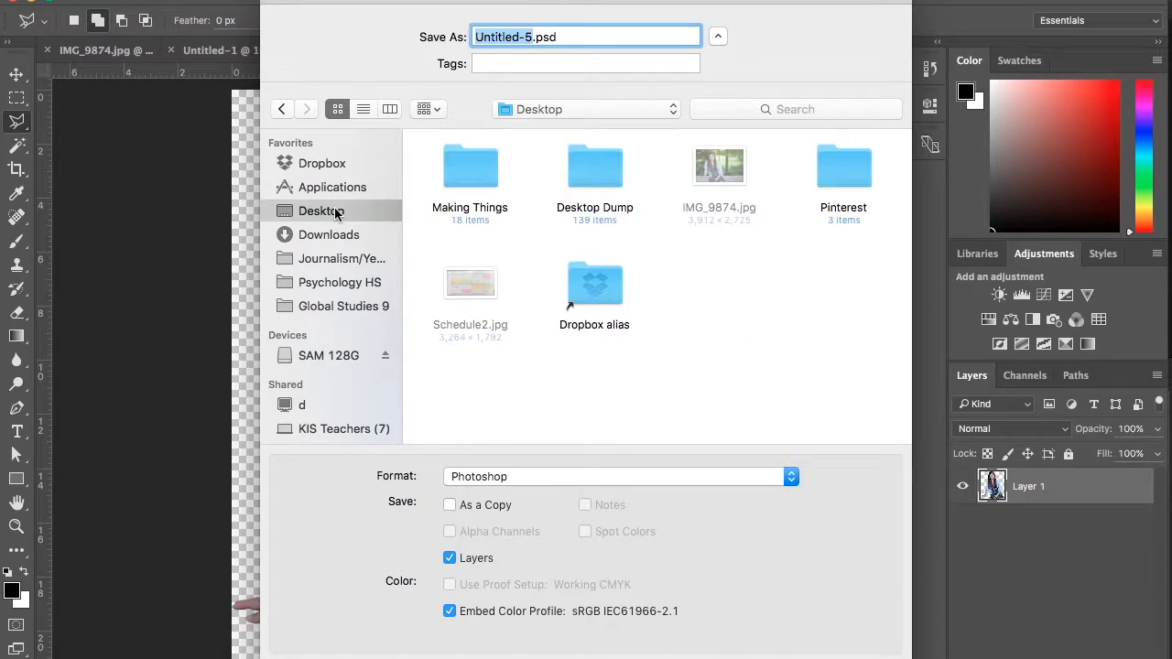
click(500, 474)
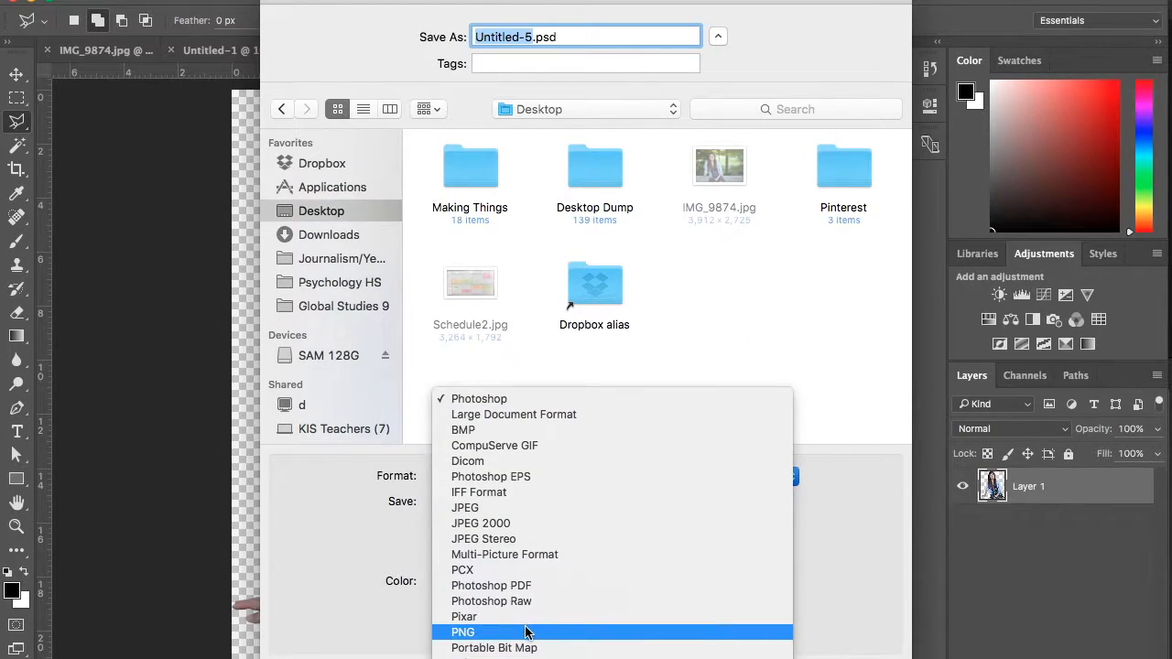
click(526, 632)
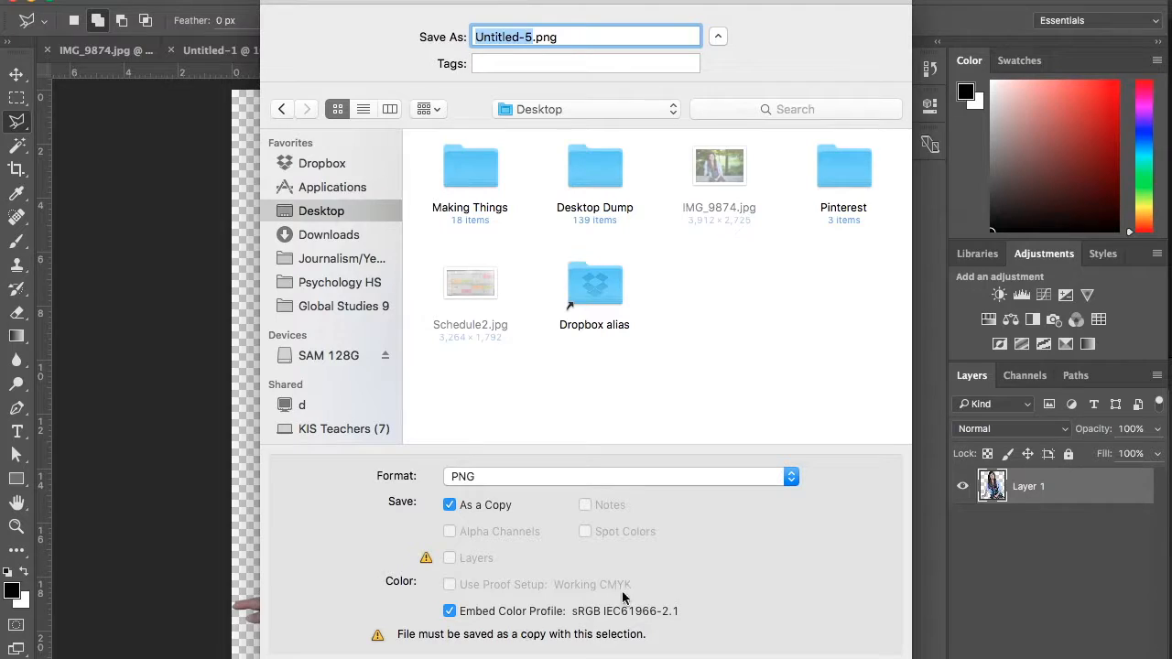
key(Return)
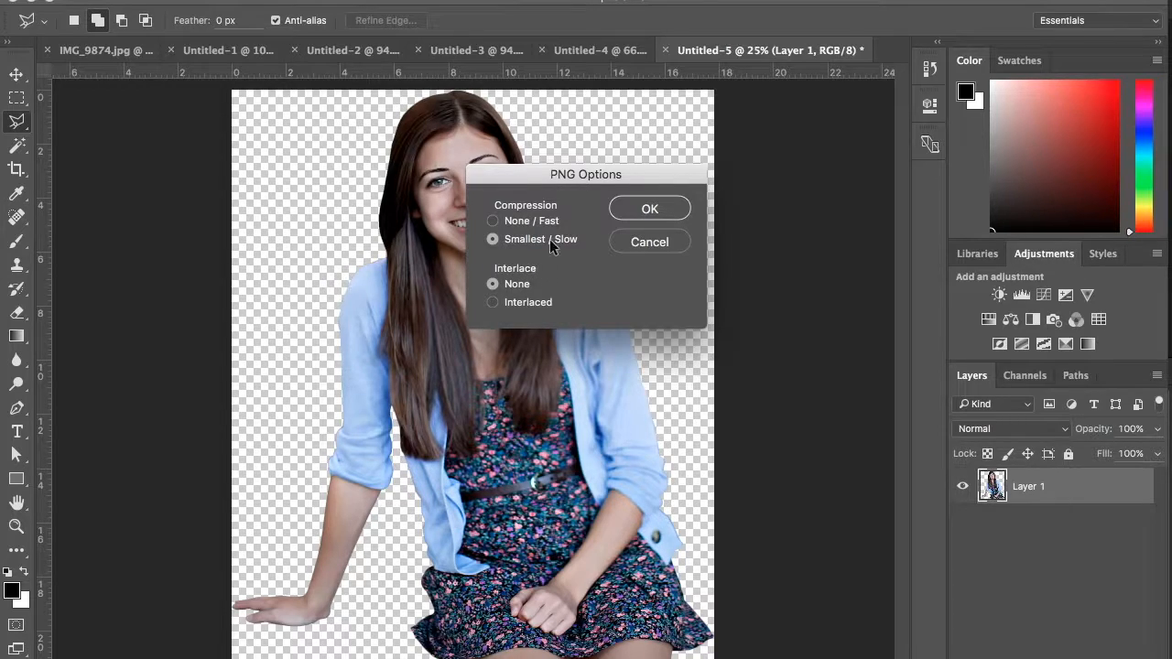
click(650, 209)
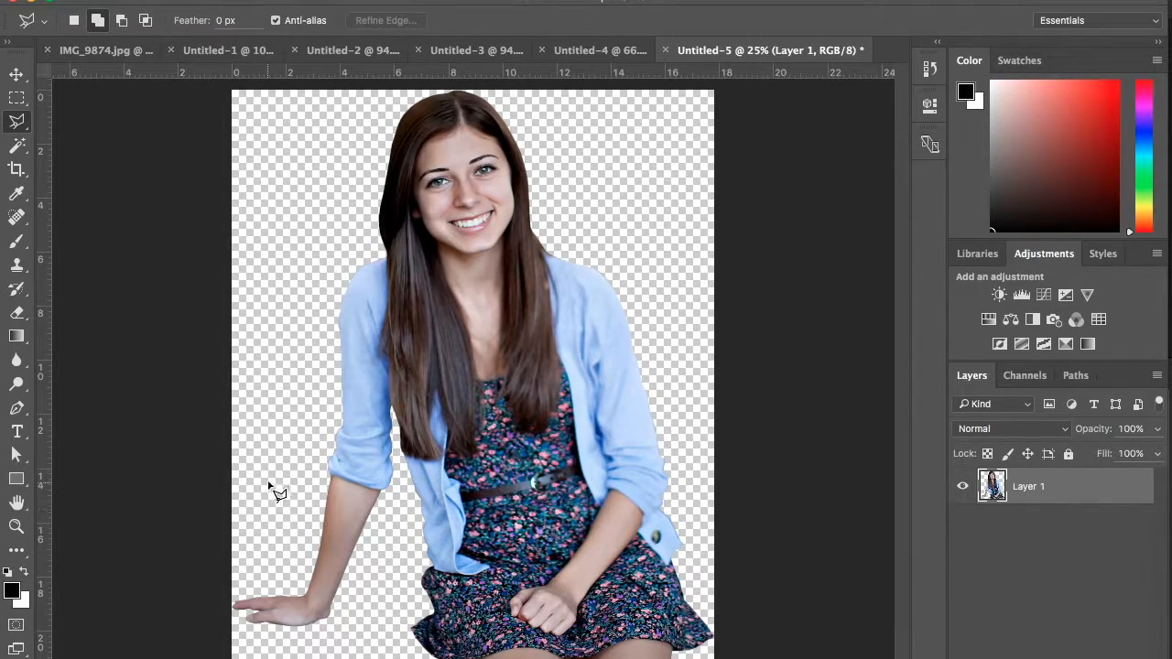
Switch to Finder, locate Untitled-5.png in the Desktop folder and preview the saved cut-out
mouse_move(139, 655)
click(87, 651)
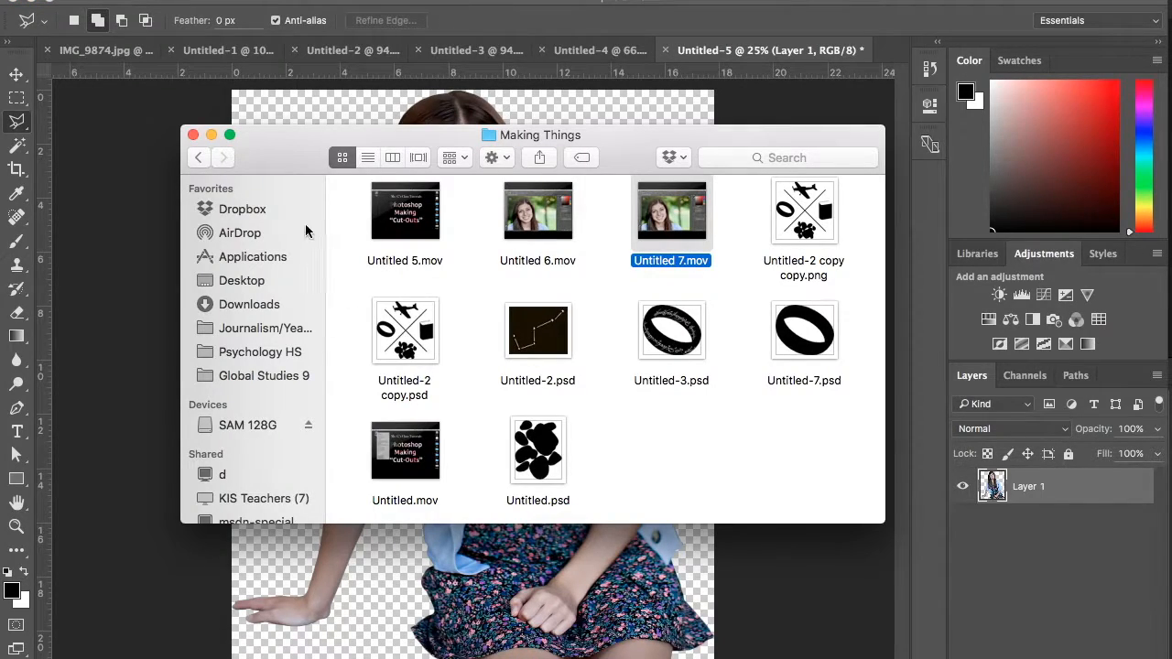
click(245, 281)
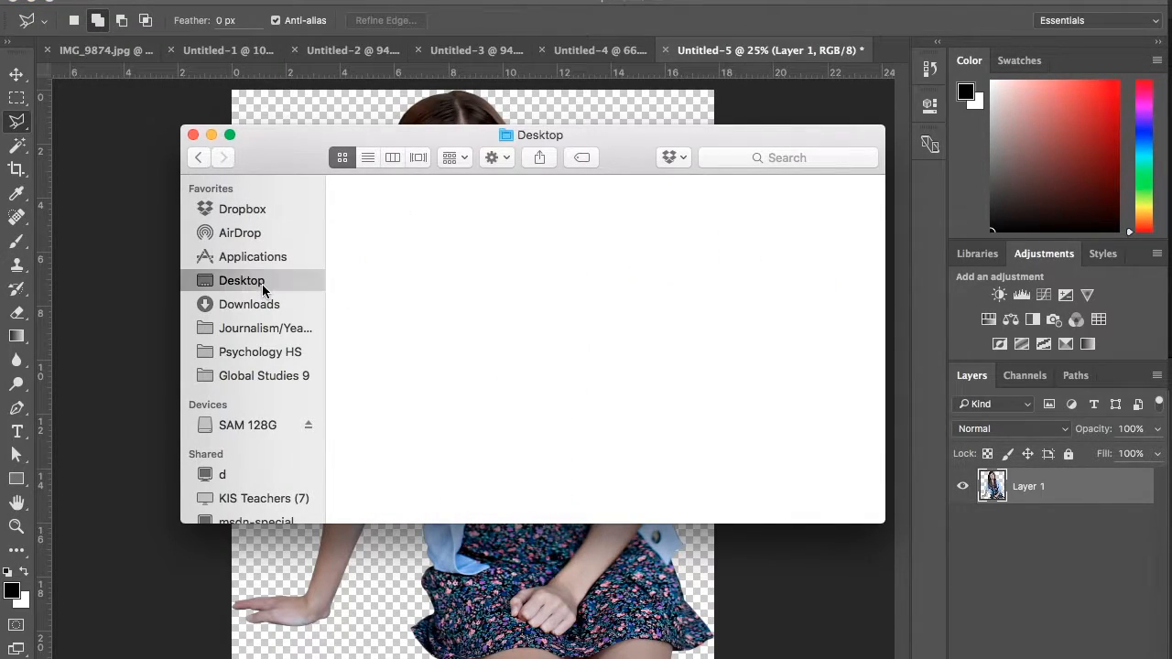
click(599, 225)
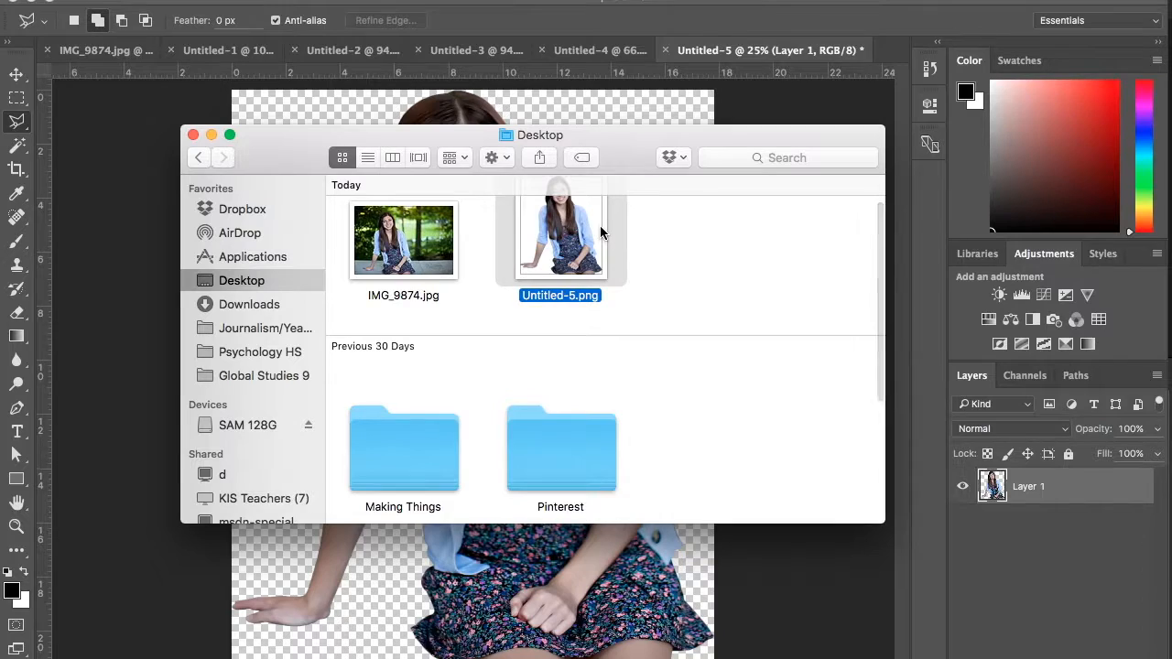
key(space)
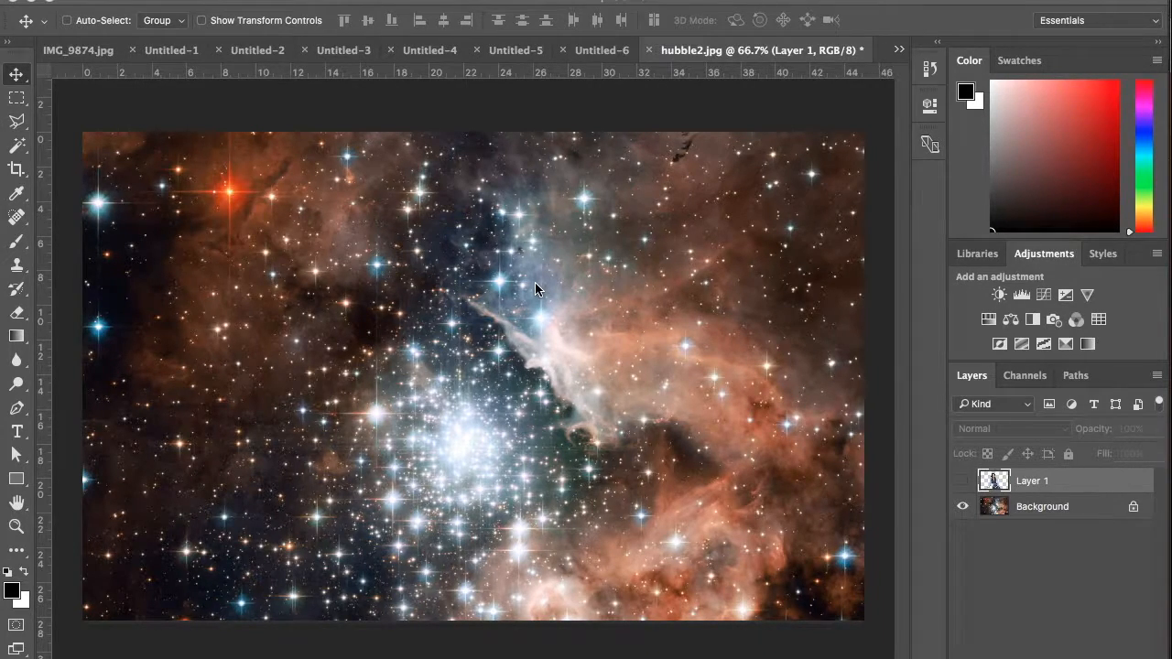
Make Layer 1 with the cut-out woman visible over the star background in hubble2.jpg
click(962, 482)
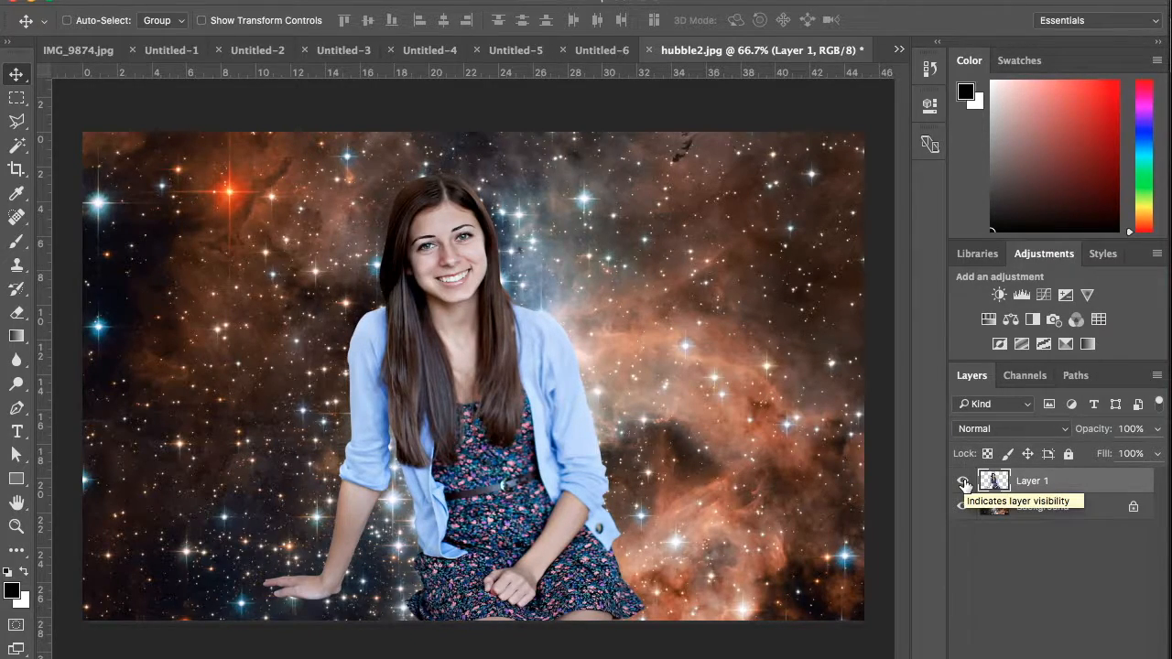
Switch to the browser window and examine how the cut-out sits on the KIS Psych home page
key(ctrl+Up)
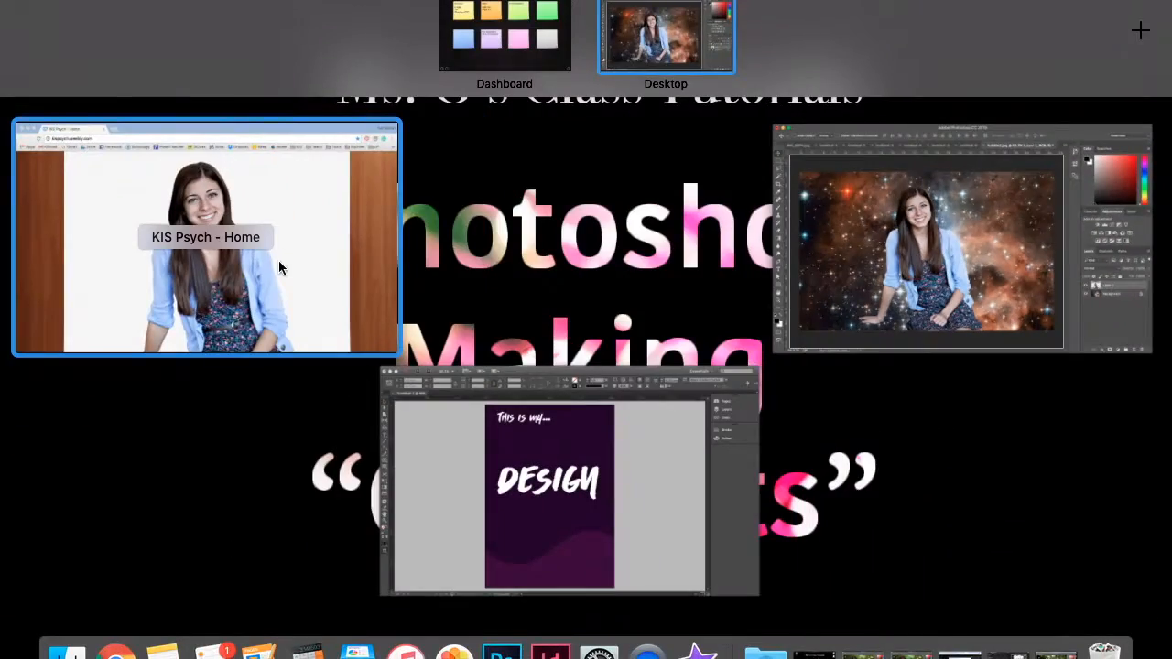
click(283, 263)
scroll(663, 346, up, 10)
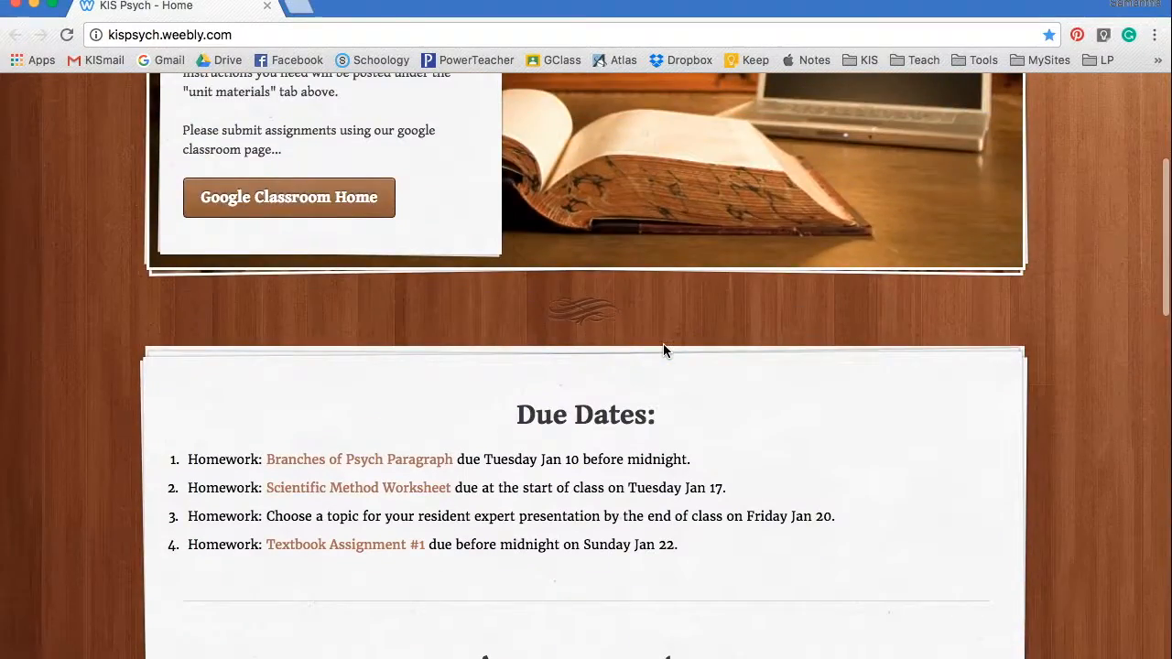
scroll(663, 346, down, 5)
scroll(664, 350, down, 4)
Switch to the InDesign poster and draw a rectangular image frame about 115.5 × 117.5 mm below the DESIGN title
key(ctrl+Up)
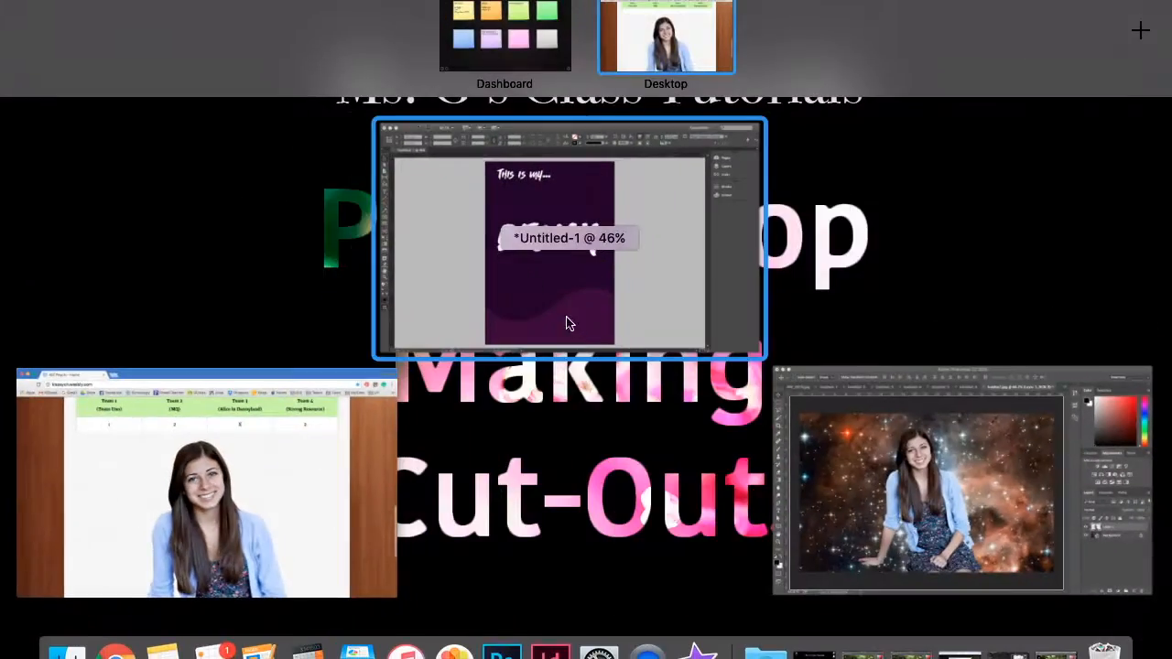
click(678, 318)
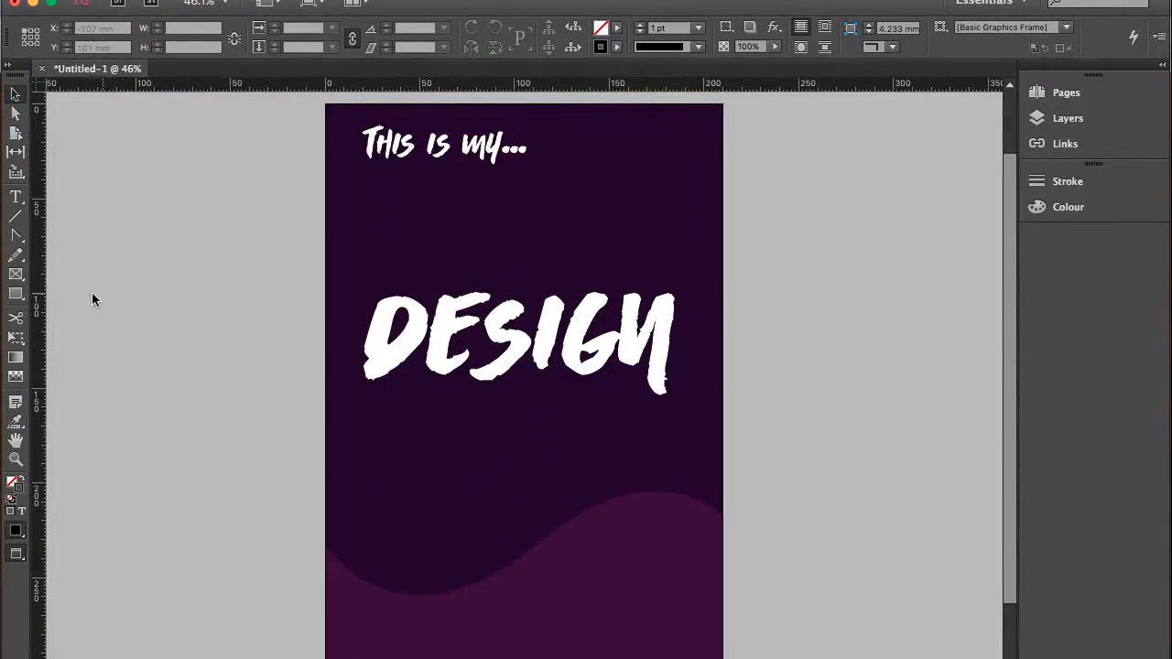
click(19, 281)
drag(455, 395, 672, 617)
Place Untitled-5.png from the Desktop into the selected frame
key(super+d)
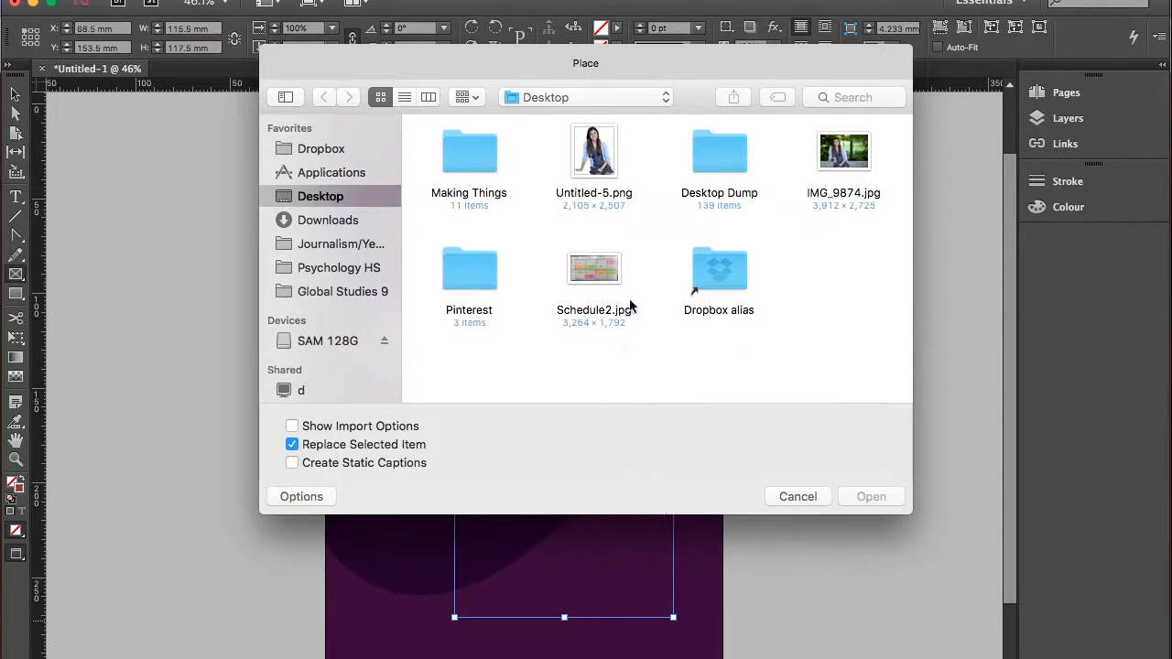
click(596, 153)
click(876, 498)
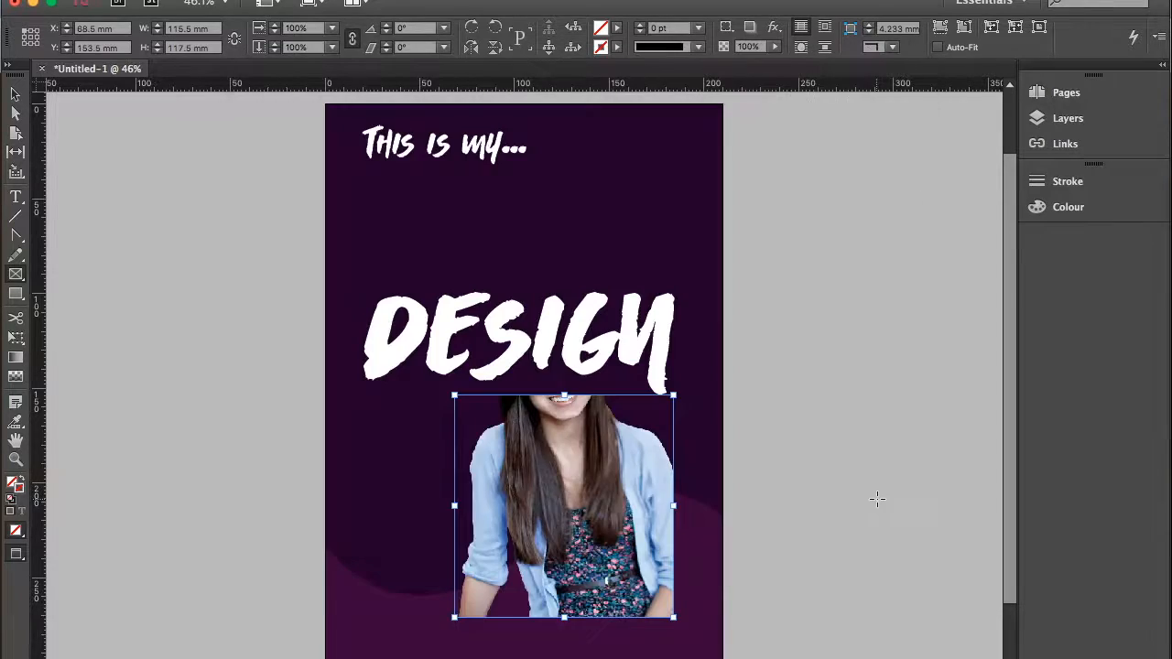
Fit the frame to the placed cut-out image's content and activate the Selection Tool
right_click(582, 458)
mouse_move(654, 403)
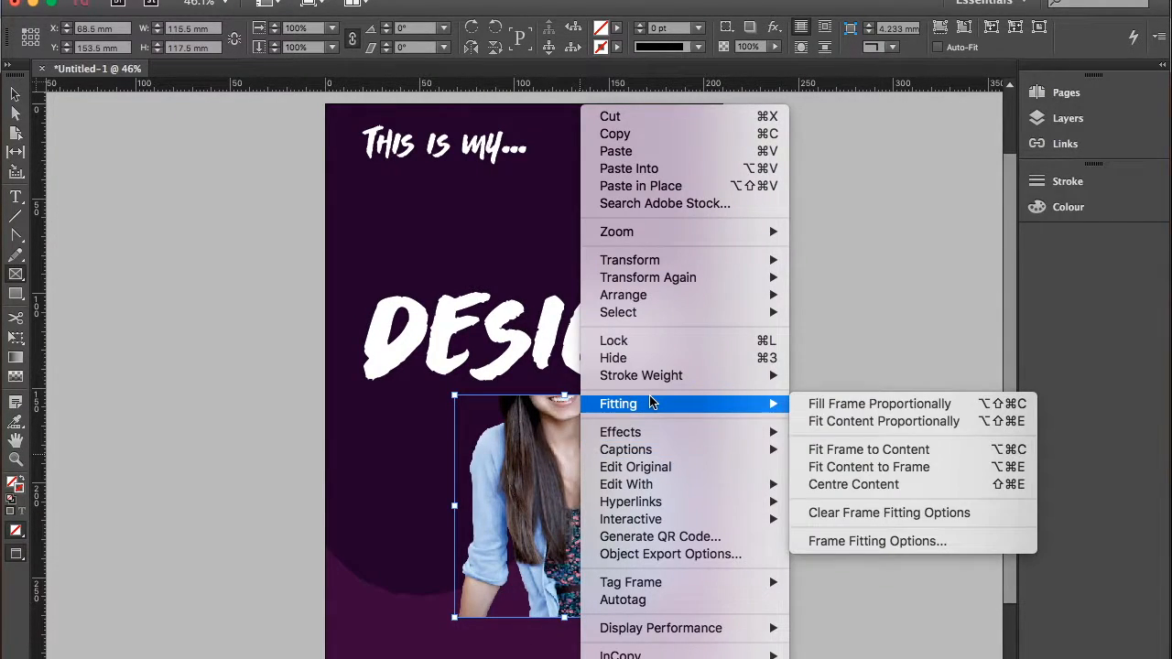
click(848, 450)
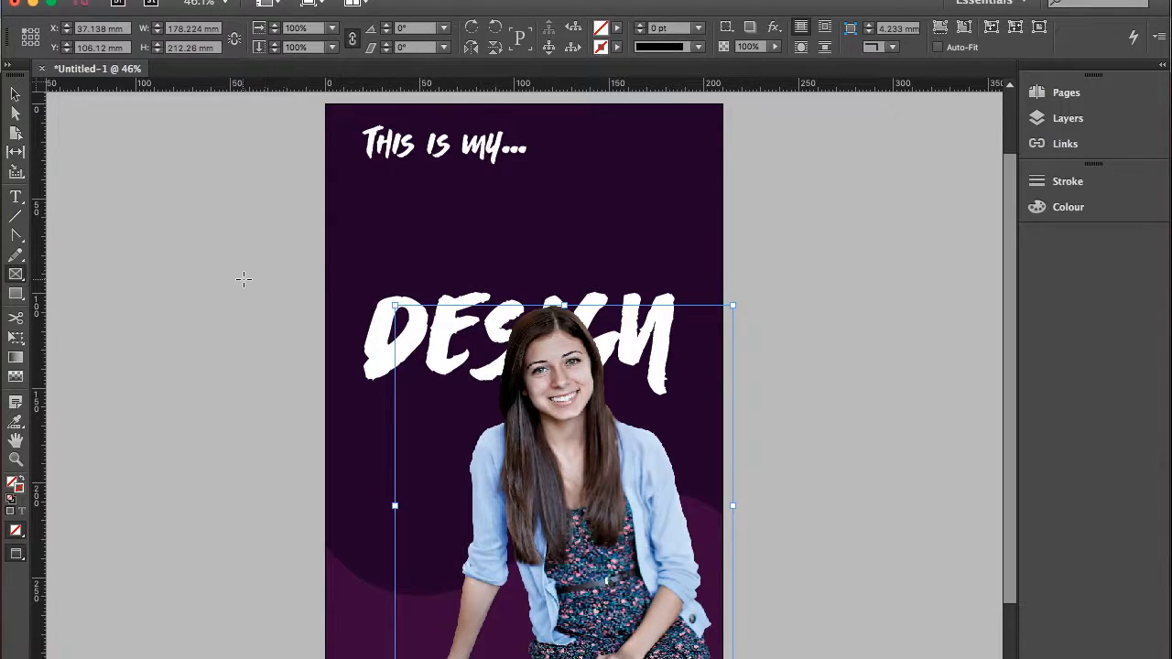
click(17, 90)
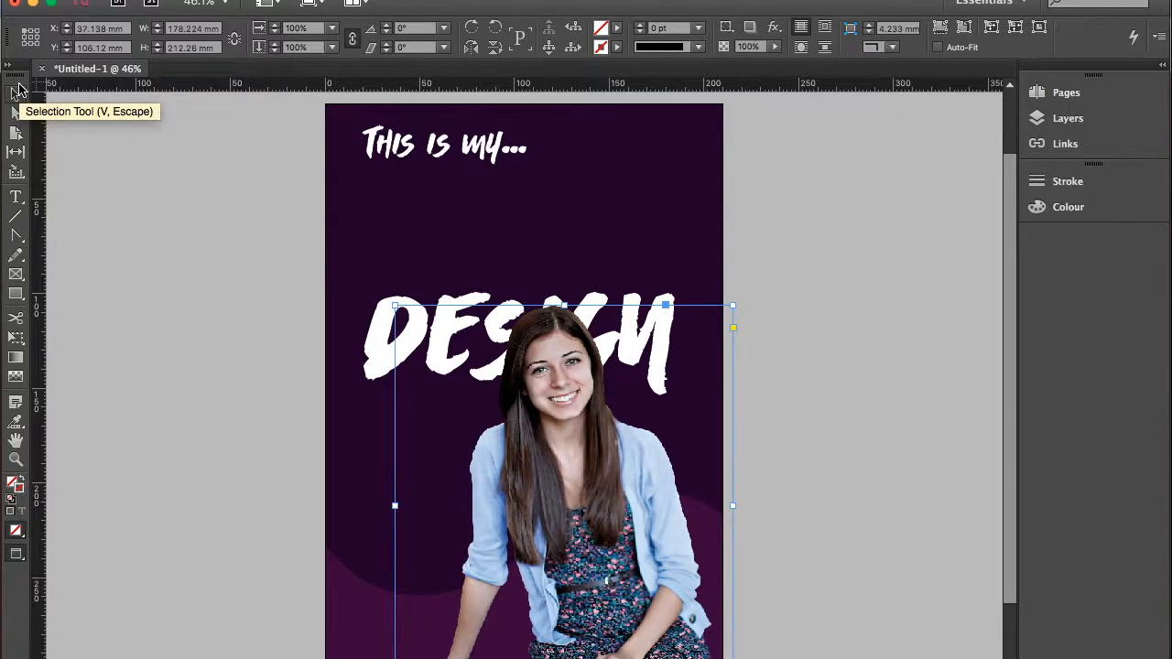